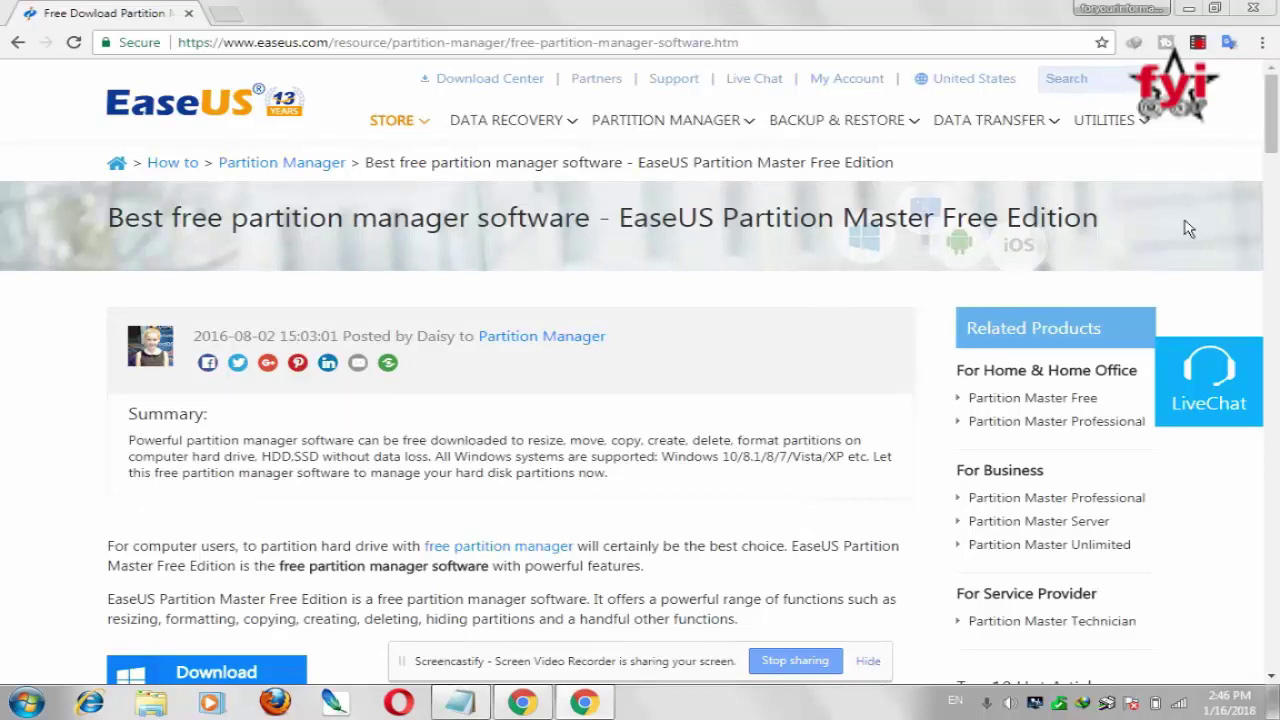
# Step: Request the Windows version of EaseUS Partition Master Free and submit the download form with the email address
pyautogui.scroll(-3, 827, 236)
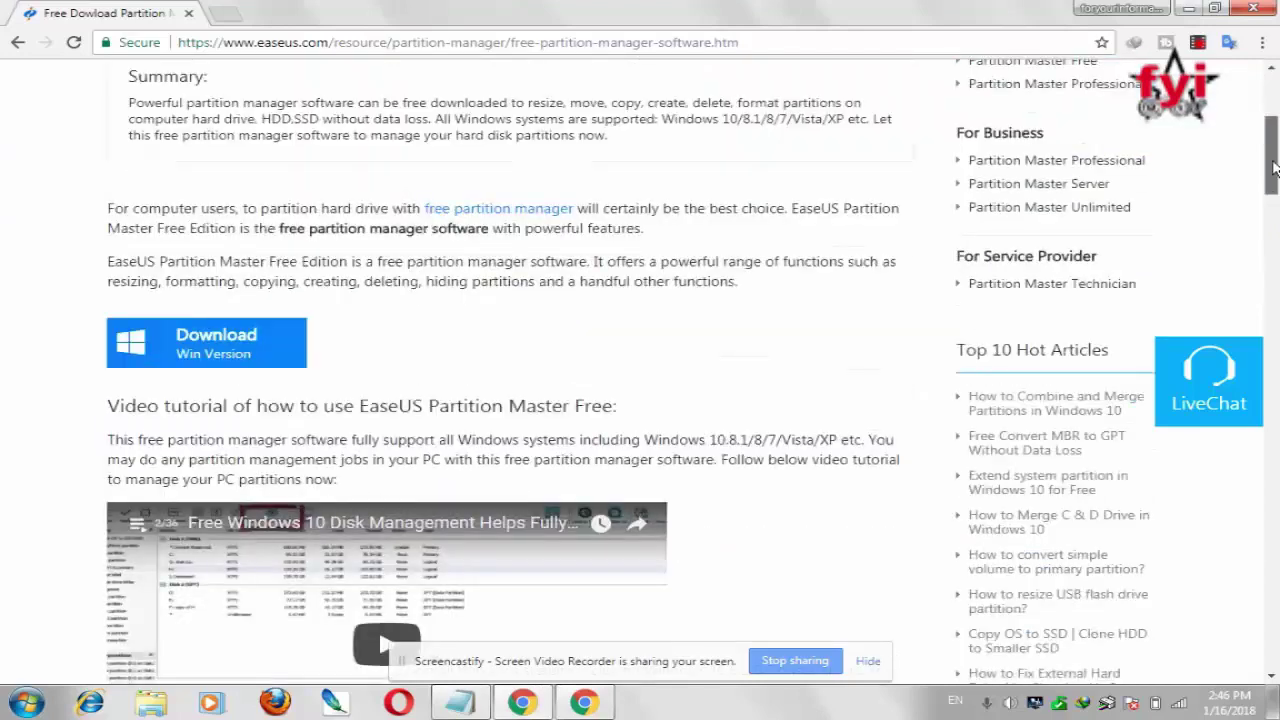
pyautogui.click(210, 318)
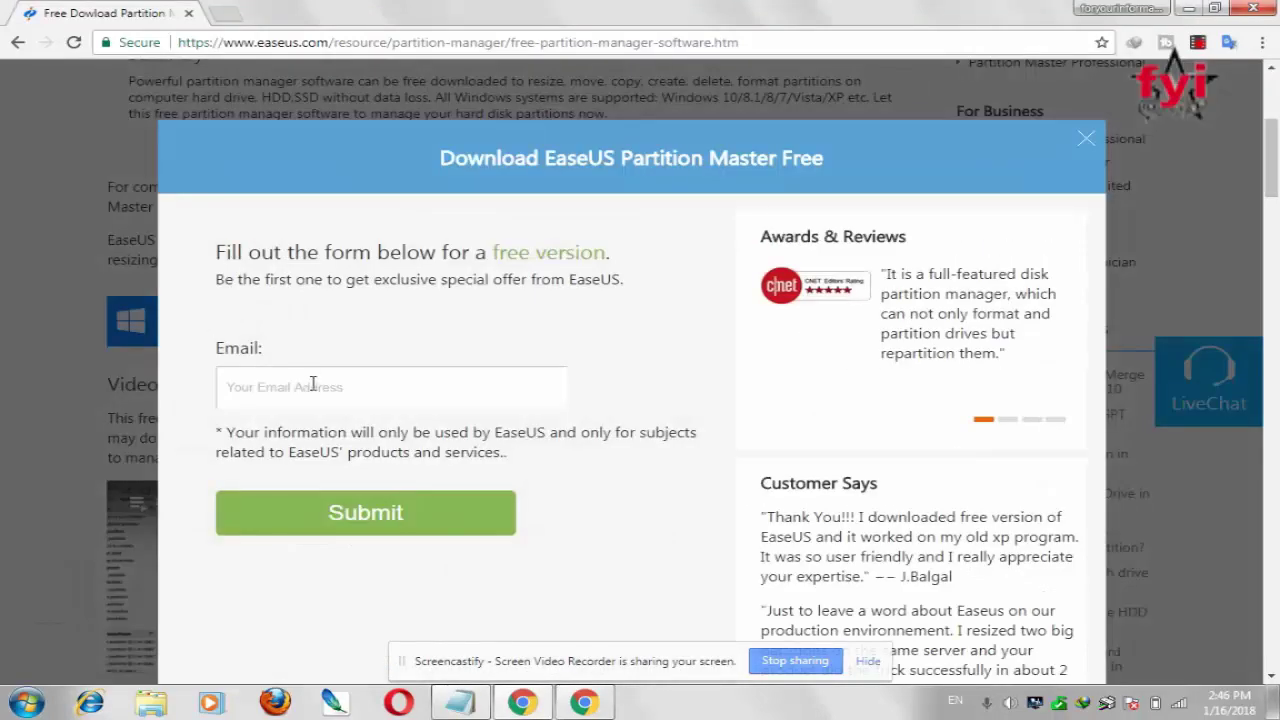
pyautogui.click(313, 384)
pyautogui.write('f')
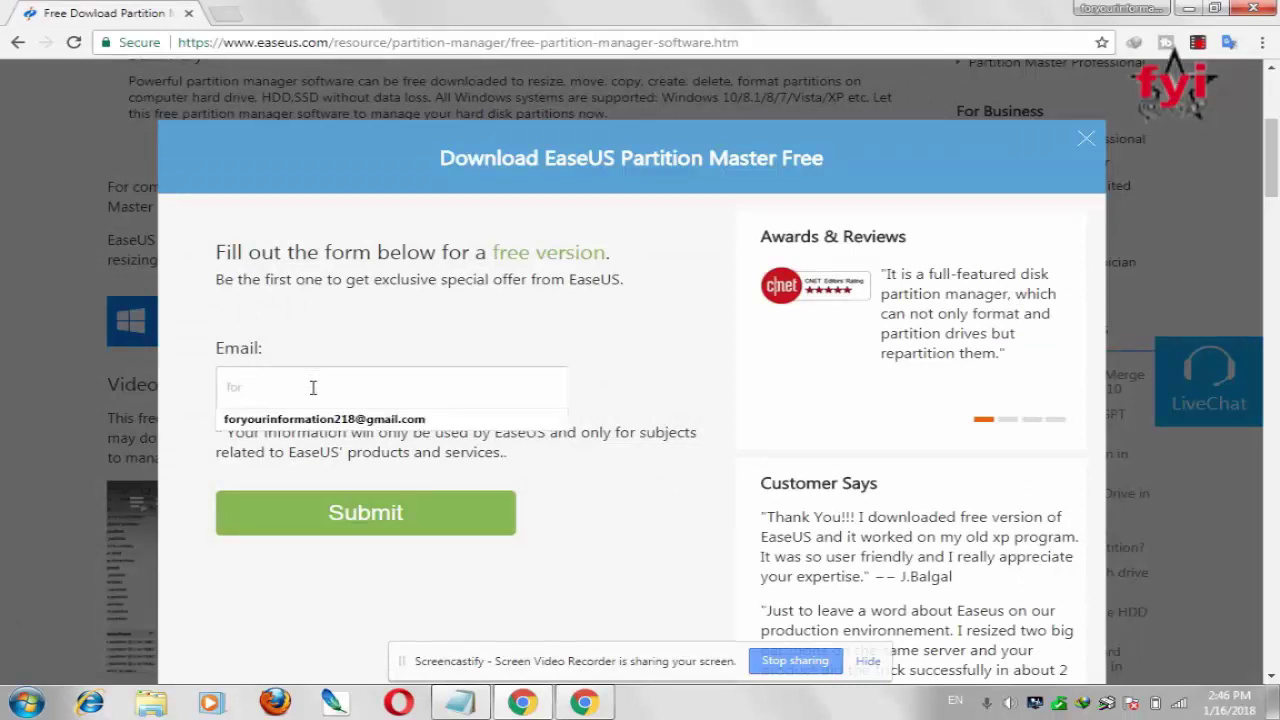
pyautogui.write('or')
pyautogui.click(318, 419)
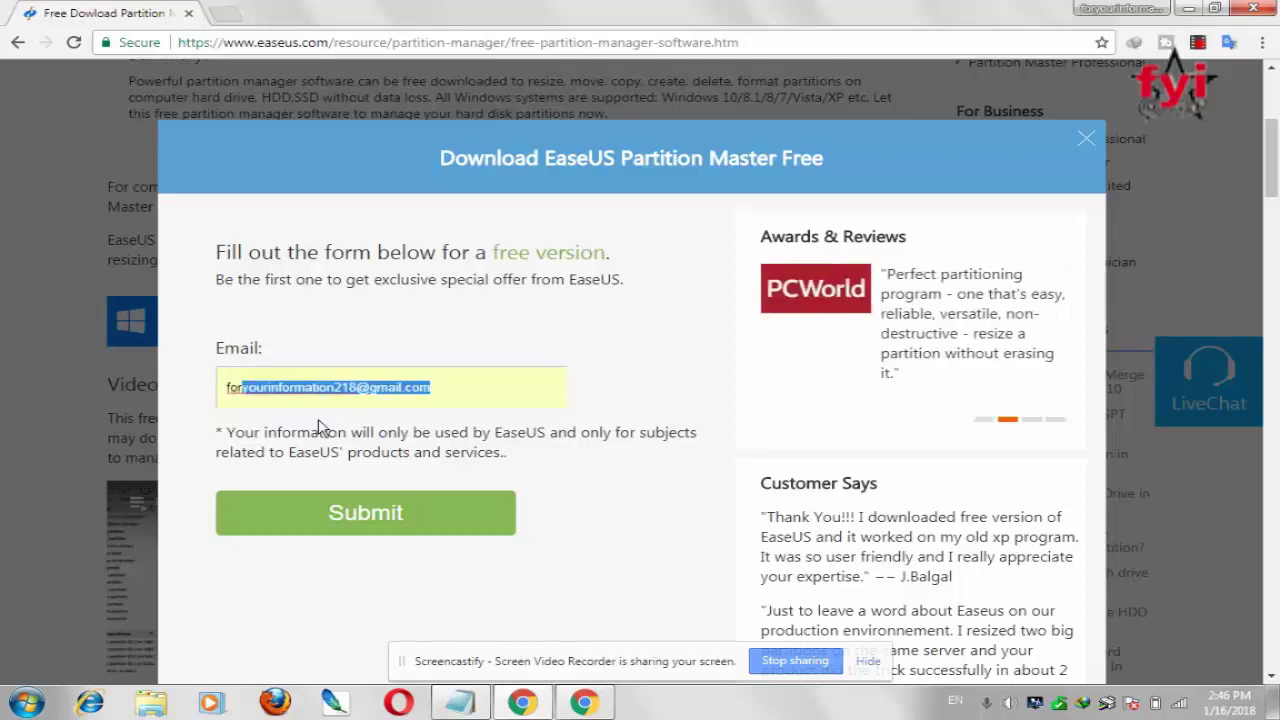
pyautogui.click(327, 520)
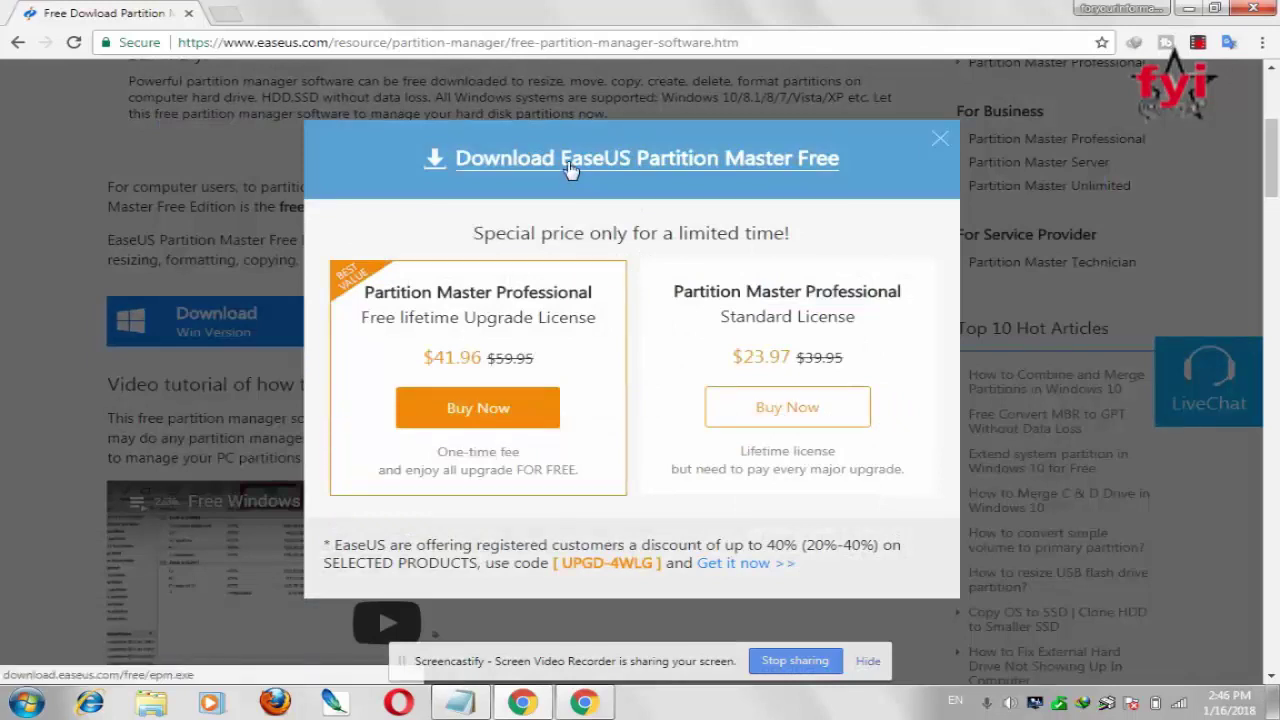
# Step: Download the EaseUS Partition Master Free installer epm.exe to the Programs downloads folder and run it
pyautogui.click(567, 160)
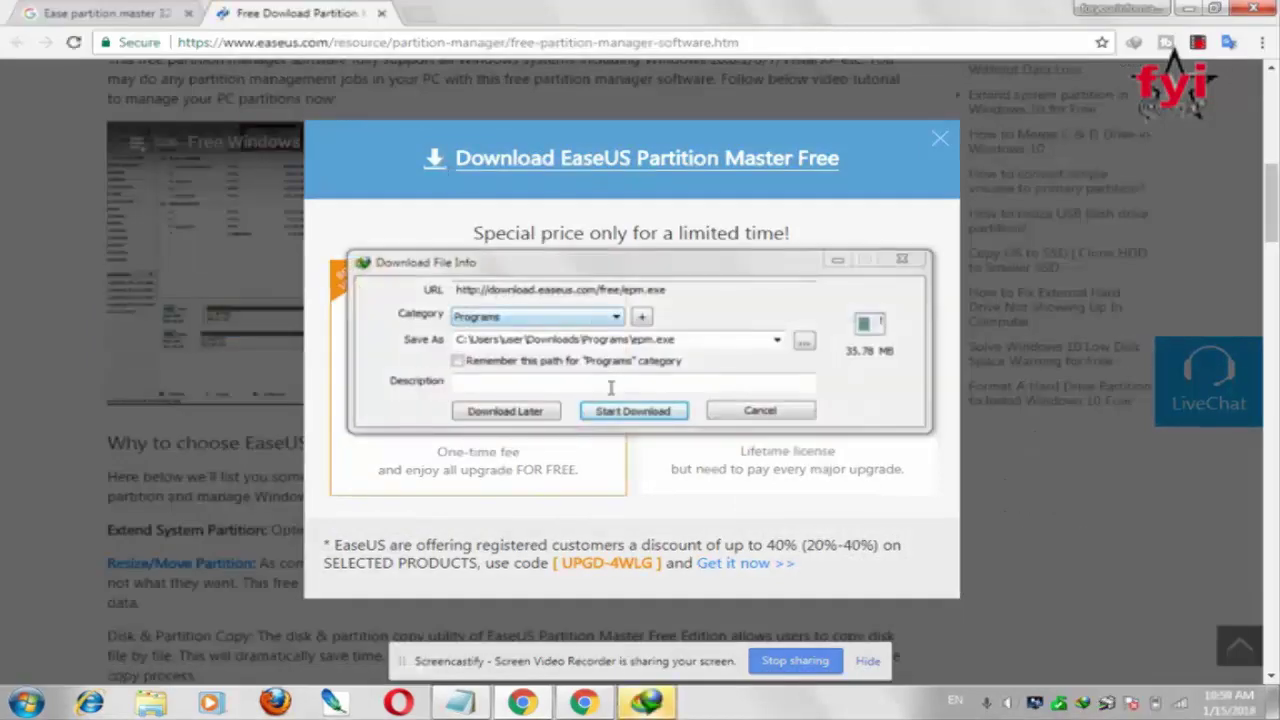
pyautogui.click(615, 423)
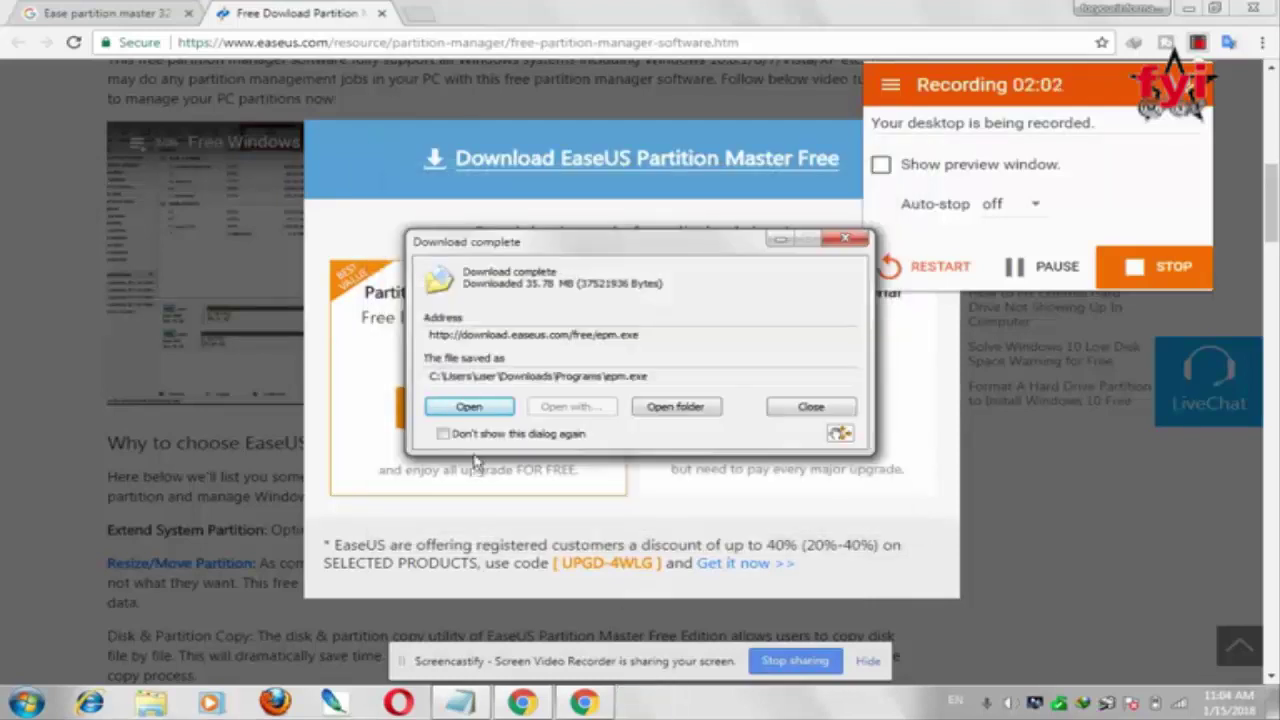
pyautogui.click(470, 410)
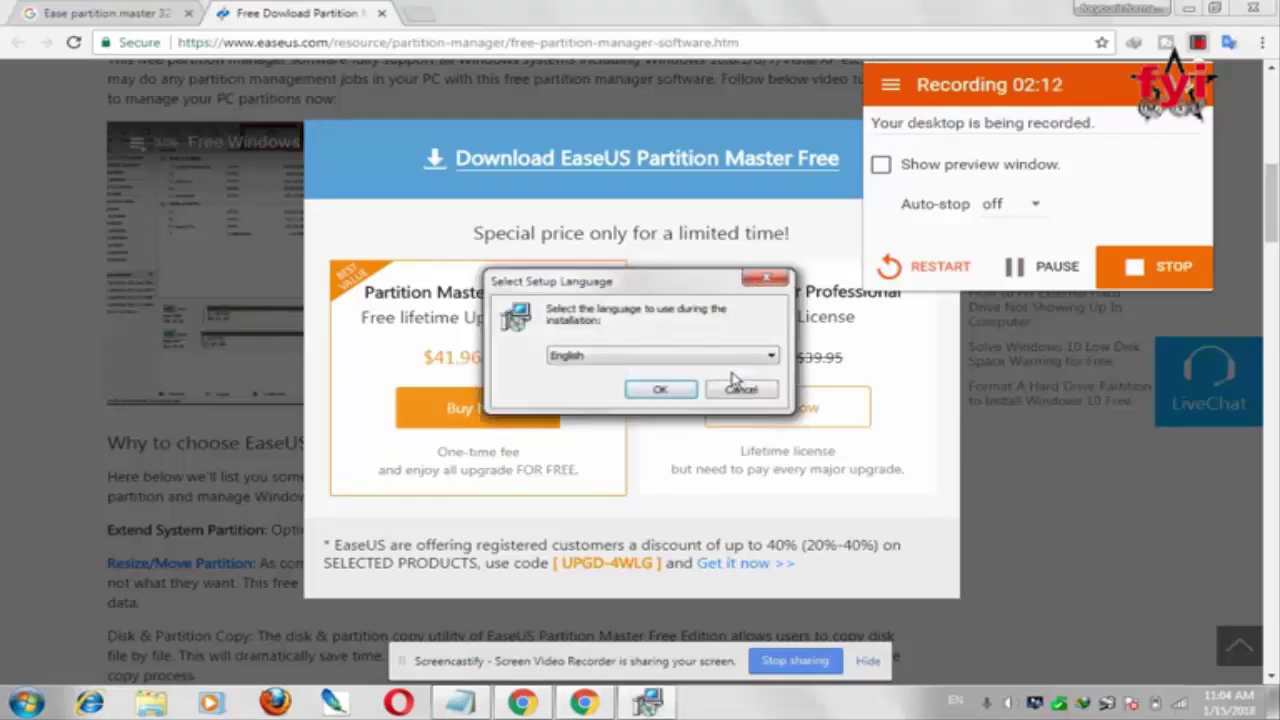
# Step: Install the free edition in English, accepting the license and default destination, leaving the newsletter details blank, and finish without launching the program
pyautogui.click(656, 391)
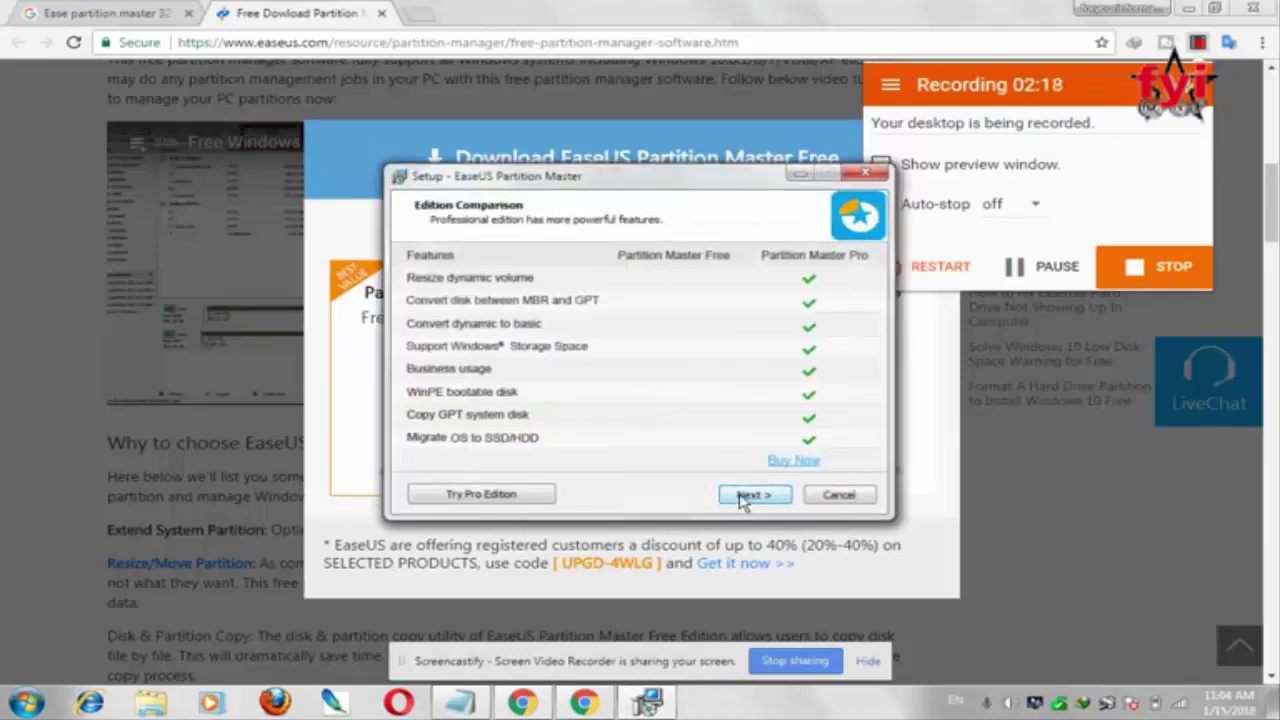
pyautogui.click(752, 495)
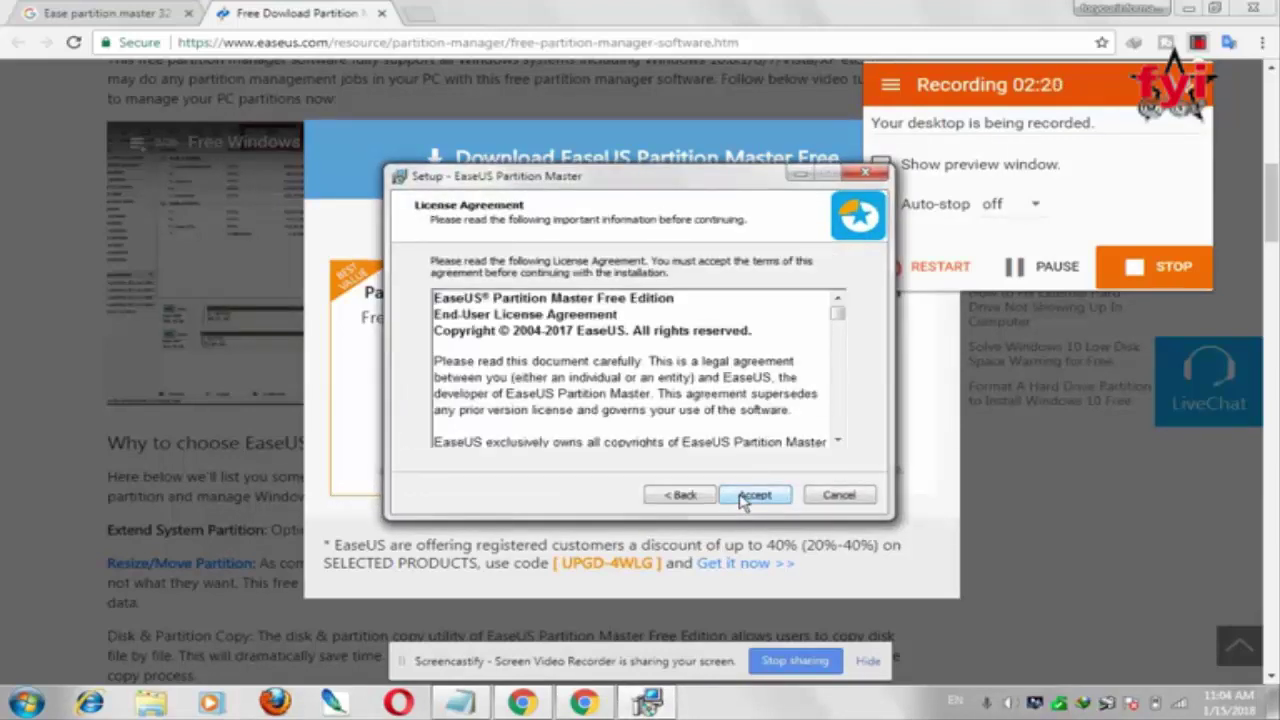
pyautogui.click(745, 497)
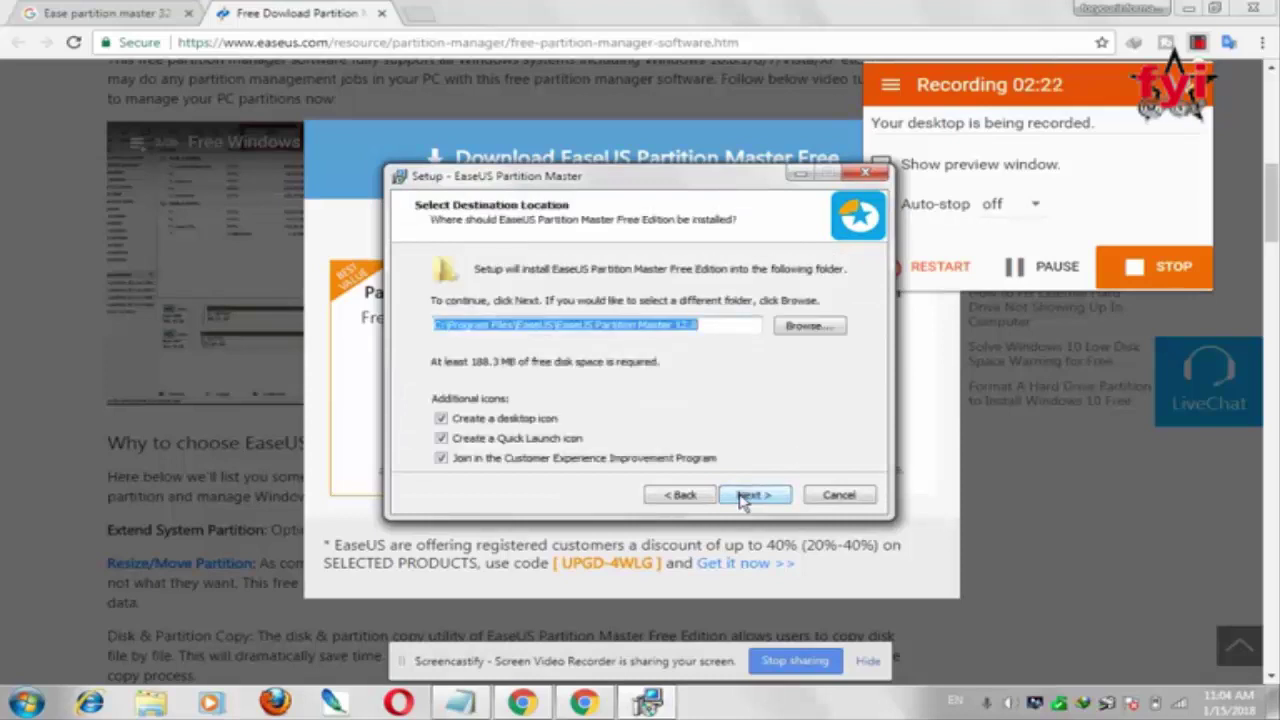
pyautogui.click(750, 496)
pyautogui.click(752, 495)
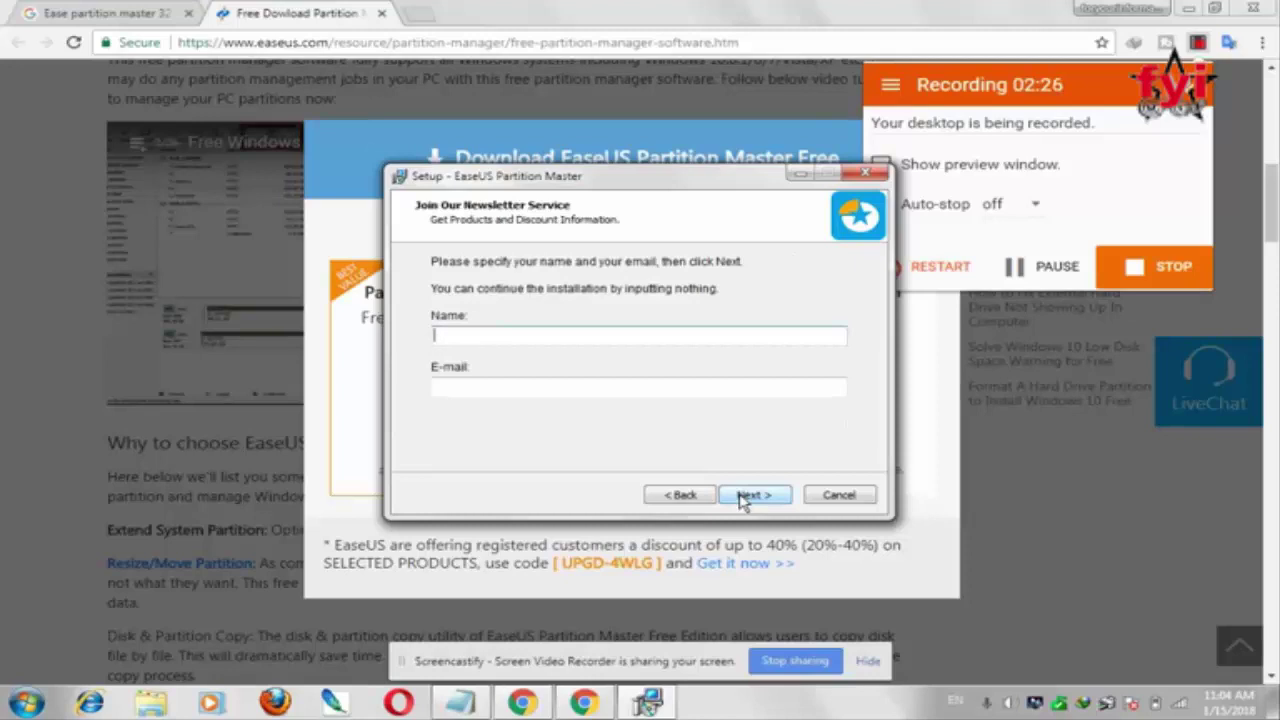
pyautogui.click(750, 495)
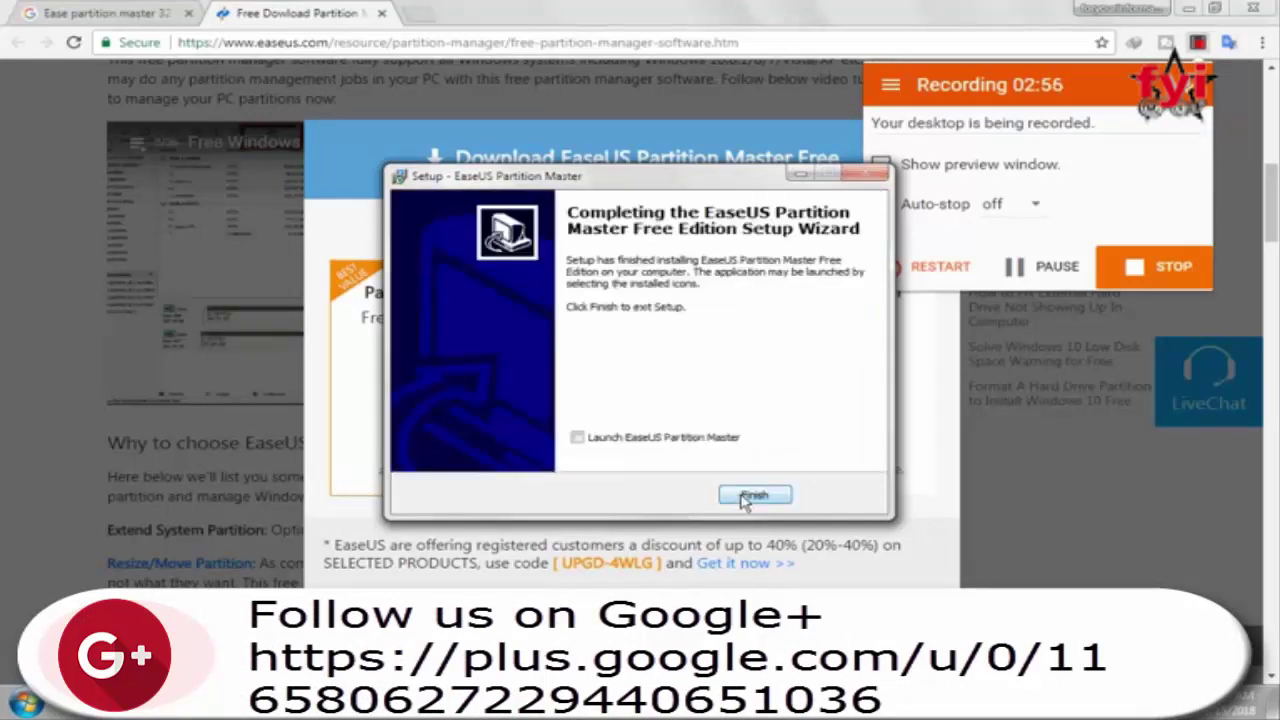
pyautogui.click(752, 496)
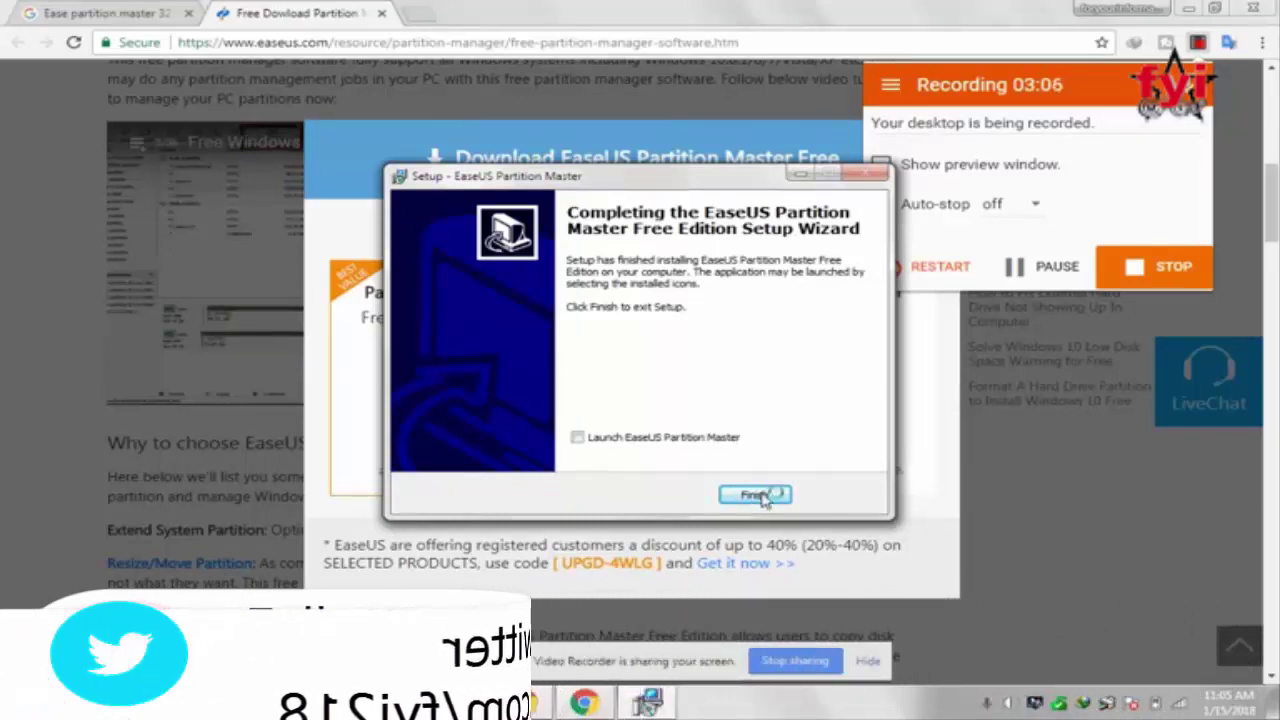
pyautogui.click(755, 495)
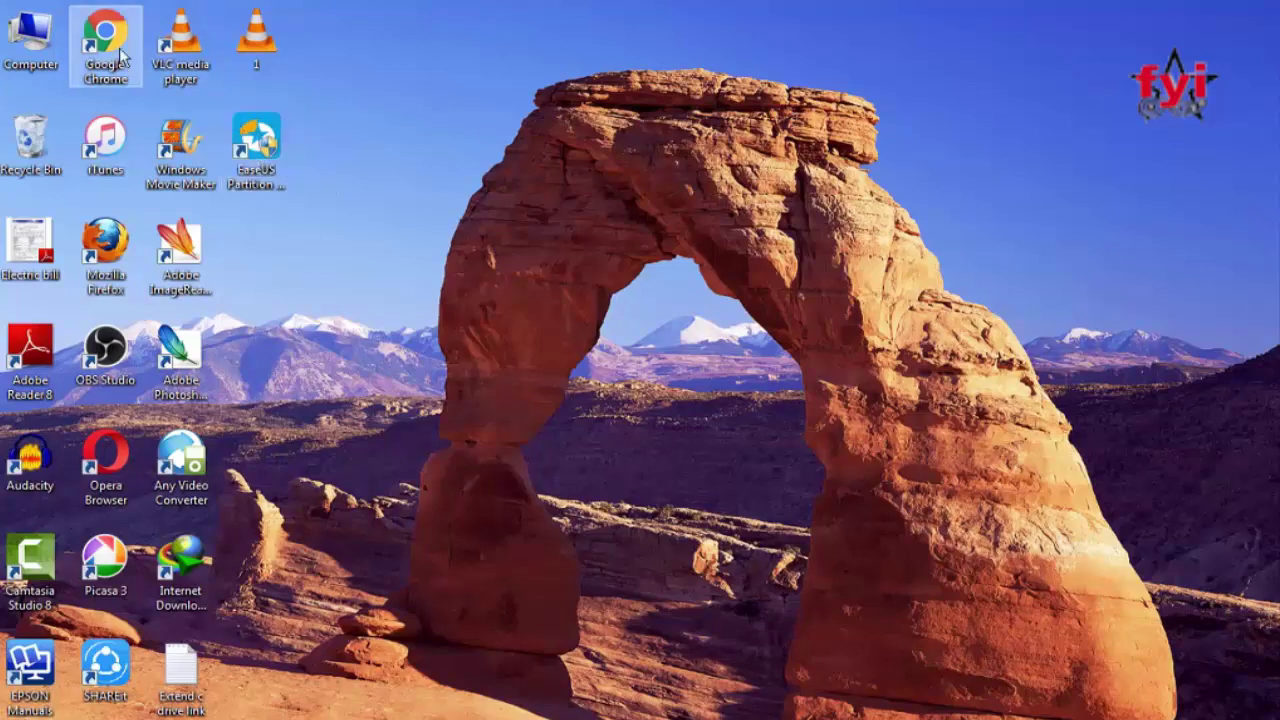
# Step: Open Disk Management in the computer's management console
pyautogui.rightClick(33, 47)
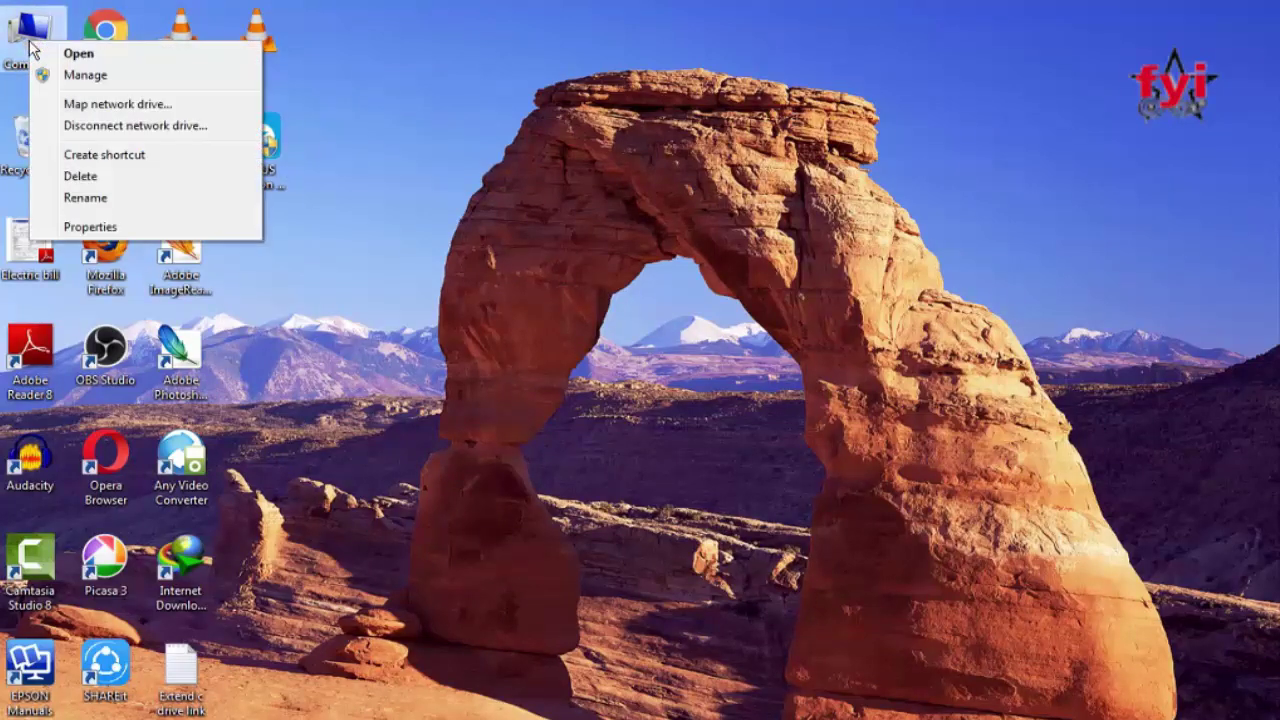
pyautogui.click(84, 75)
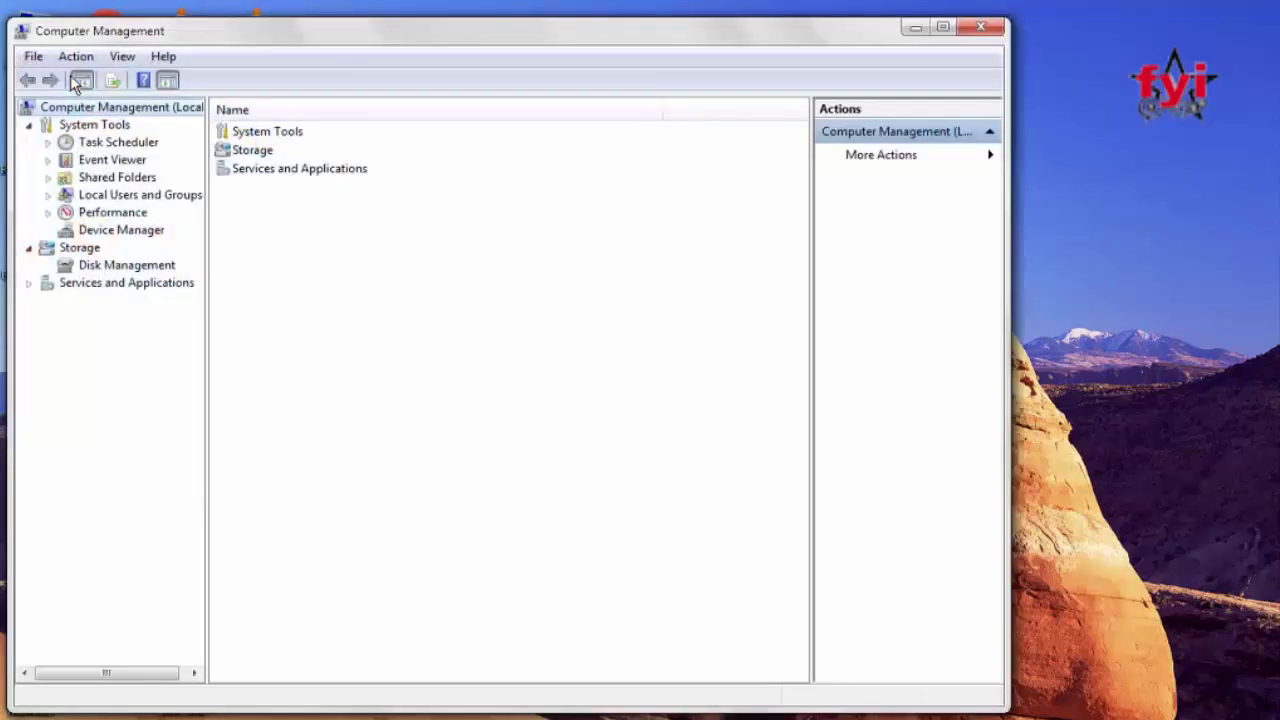
pyautogui.click(127, 266)
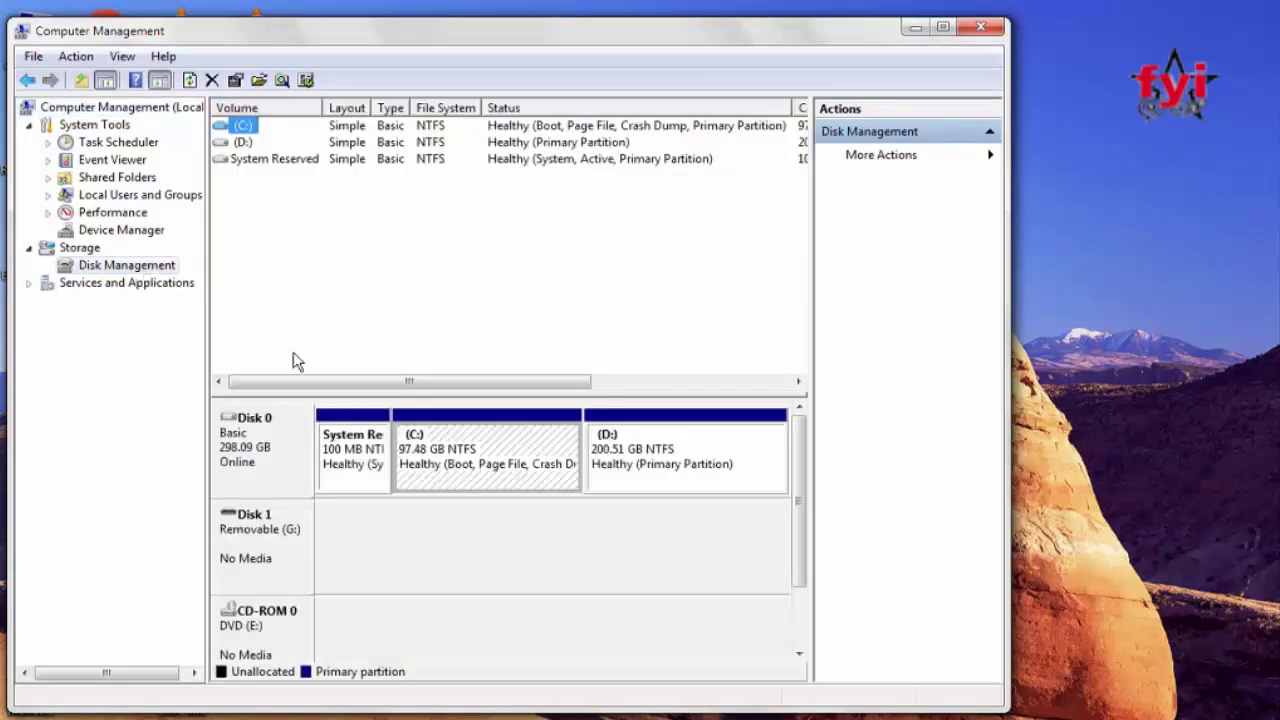
# Step: Shrink the D: volume on Disk 0 by 5000 MB
pyautogui.click(667, 452)
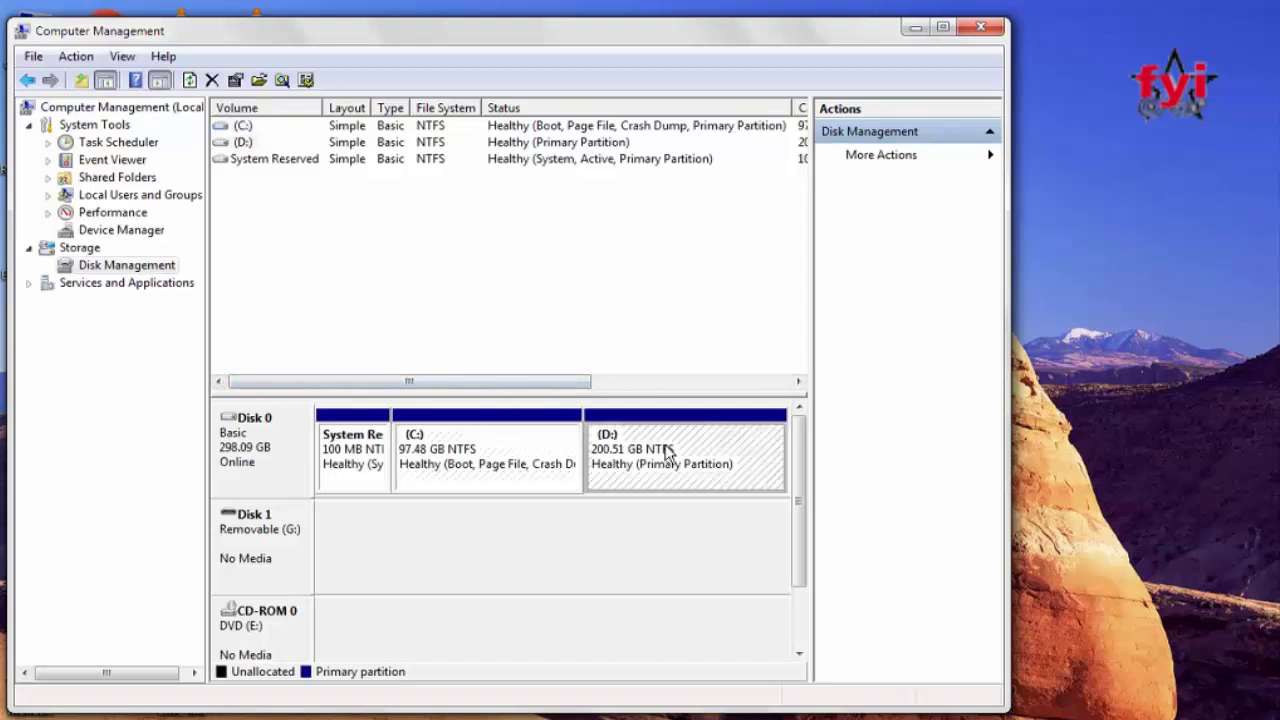
pyautogui.rightClick(667, 452)
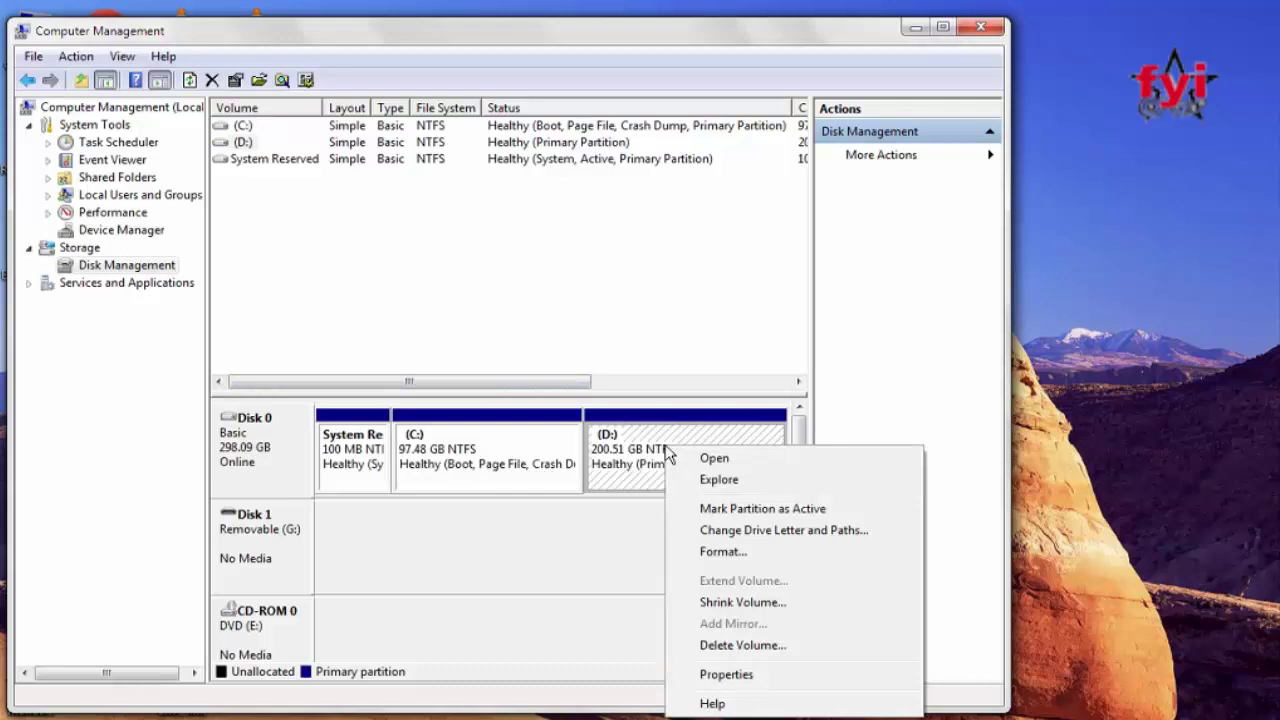
pyautogui.click(727, 603)
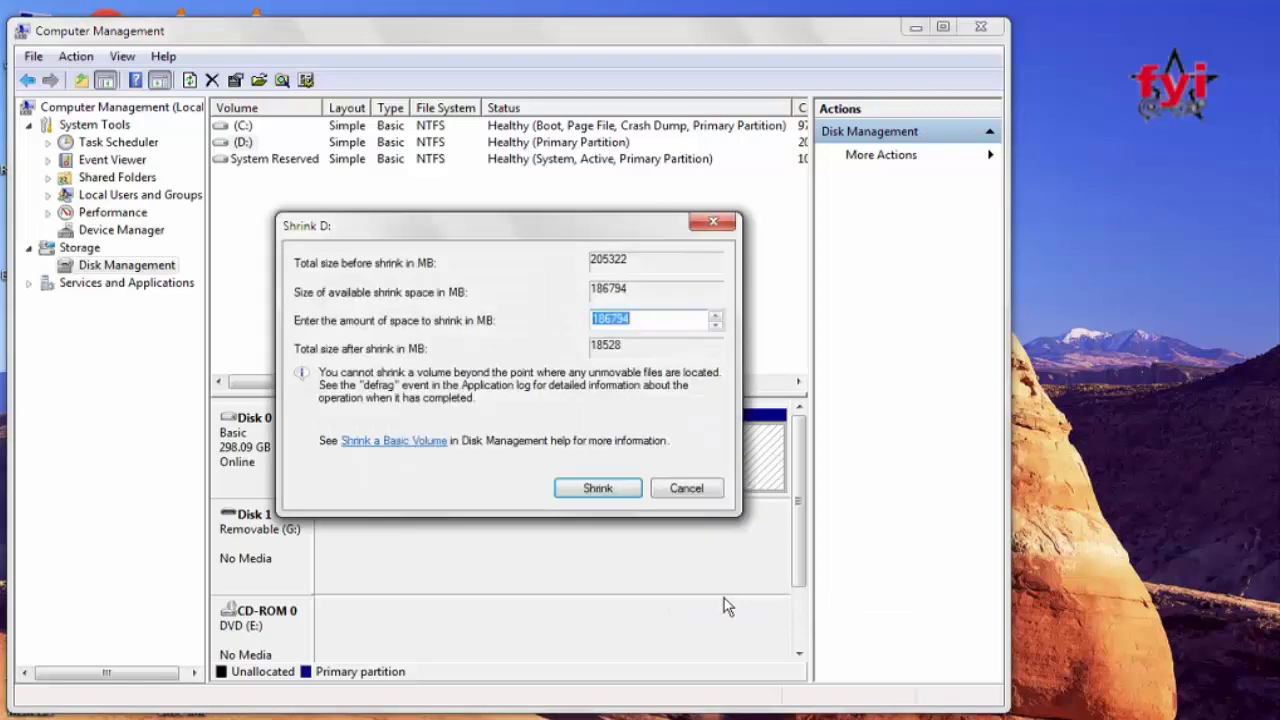
pyautogui.click(657, 320)
pyautogui.press('BackSpace')
pyautogui.press('BackSpace')
pyautogui.press('BackSpace')
pyautogui.press('BackSpace')
pyautogui.write('5000')
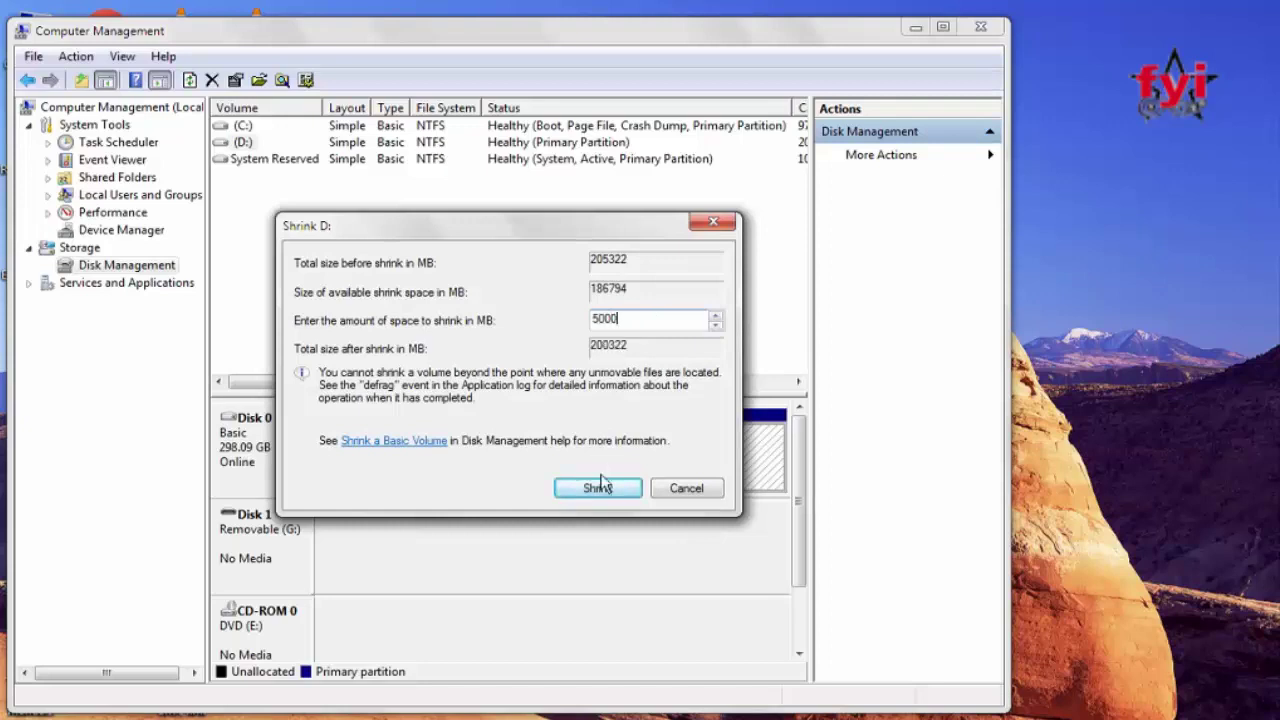
pyautogui.click(597, 488)
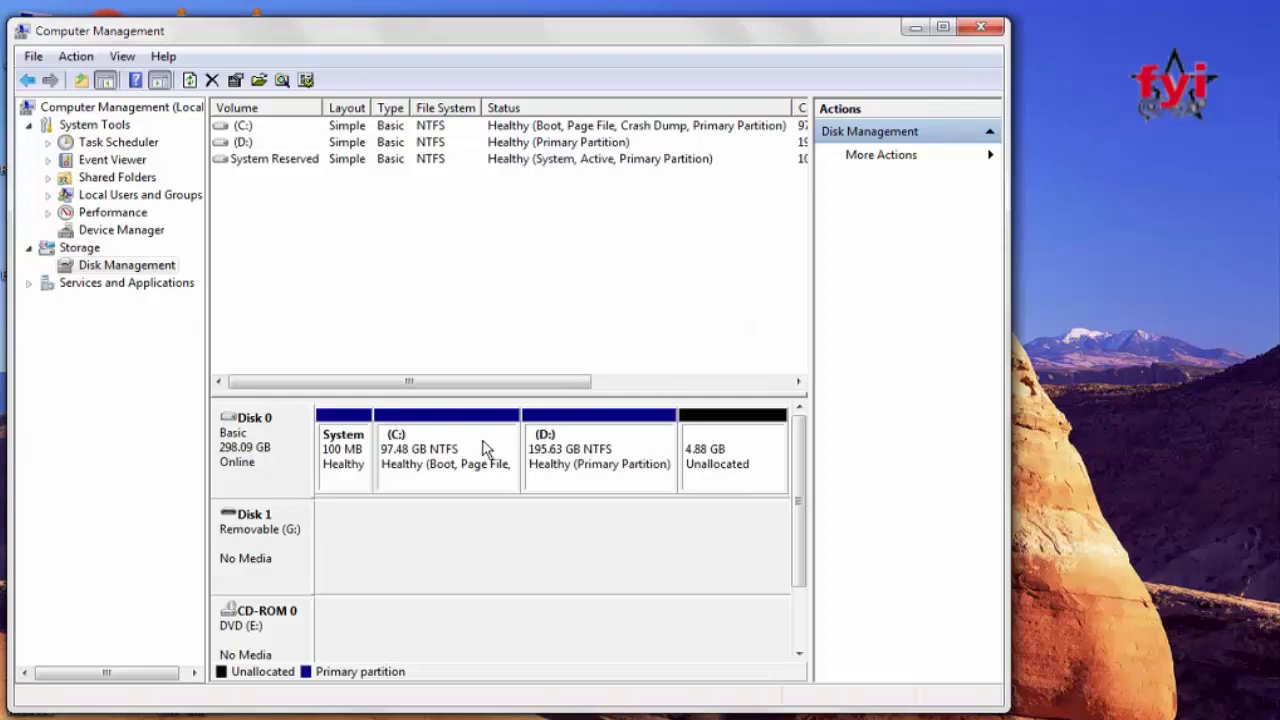
# Step: Close Computer Management and launch EaseUS Partition Master from the desktop
pyautogui.click(980, 25)
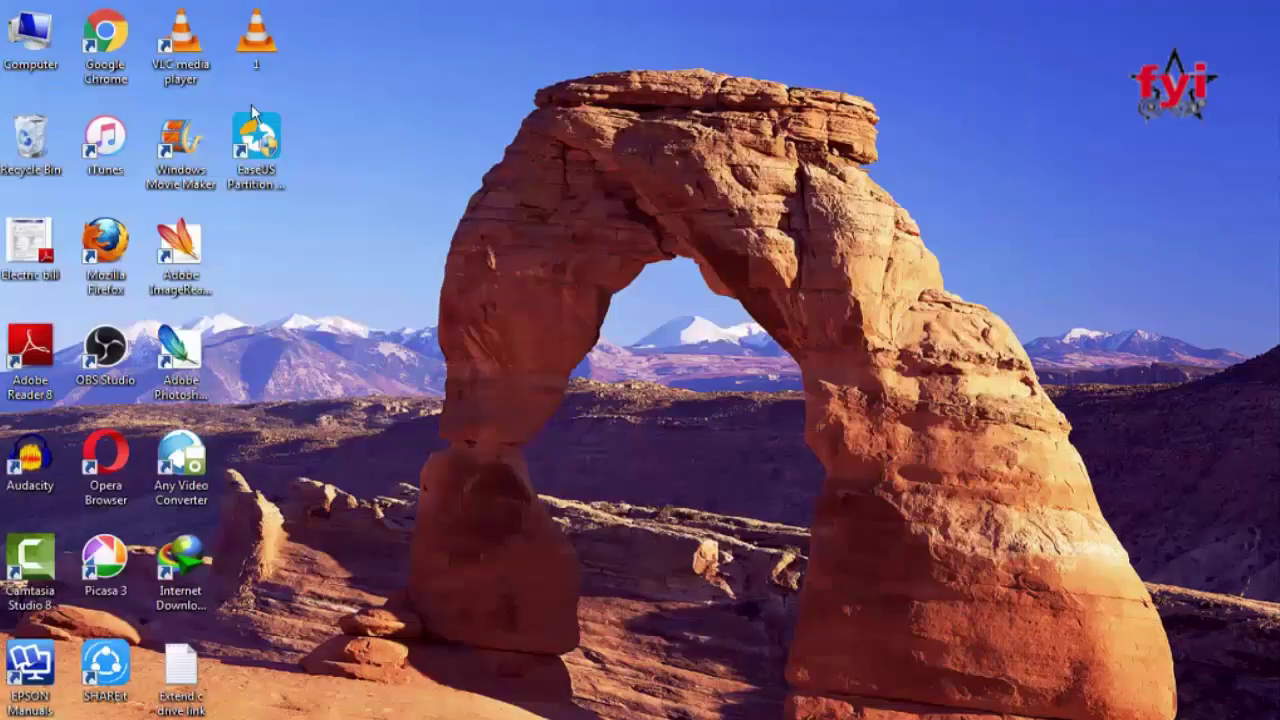
pyautogui.click(265, 134)
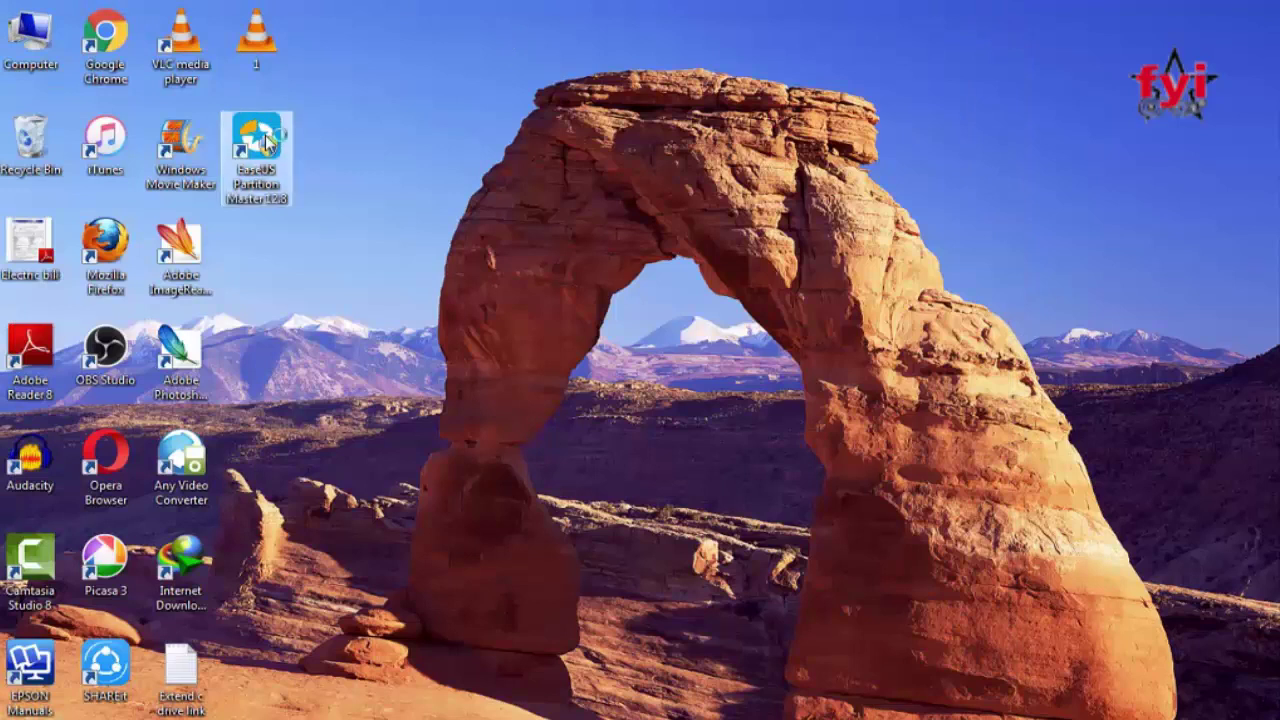
pyautogui.doubleClick(265, 140)
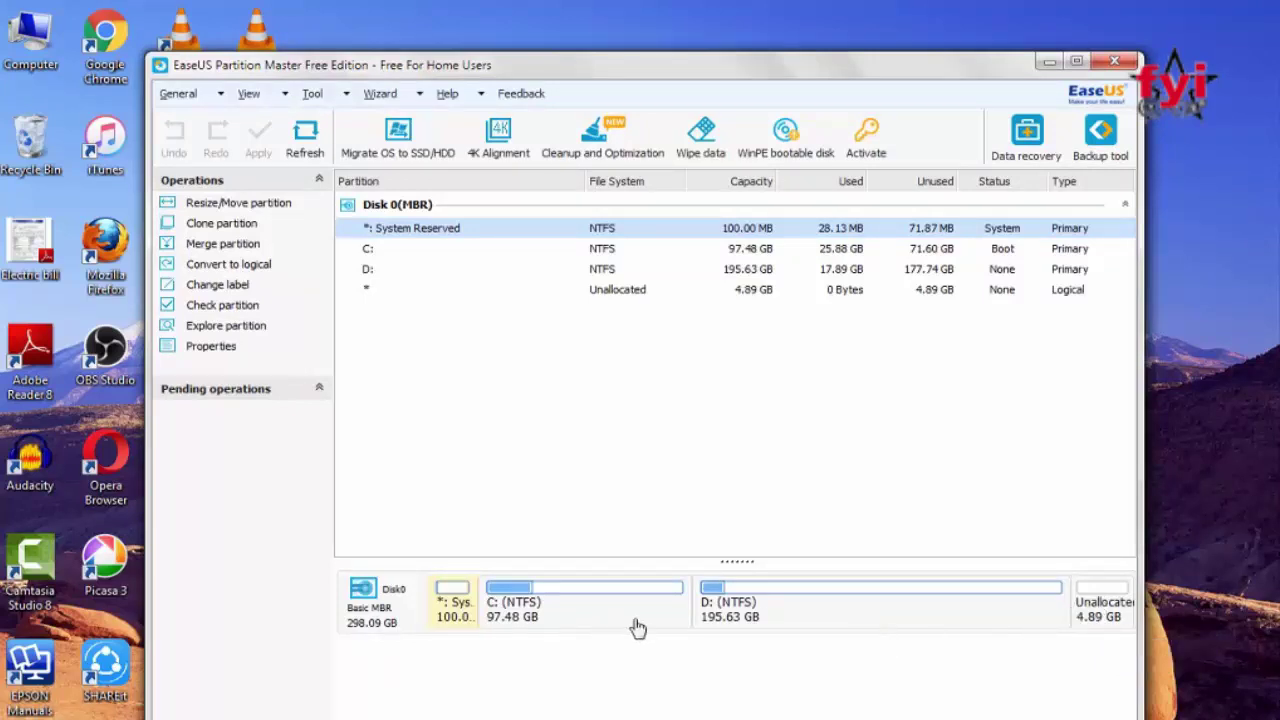
# Step: Move partition D: to the end of the disk, leaving 5002.5 MB unallocated before it and 0 MB after it
pyautogui.click(796, 612)
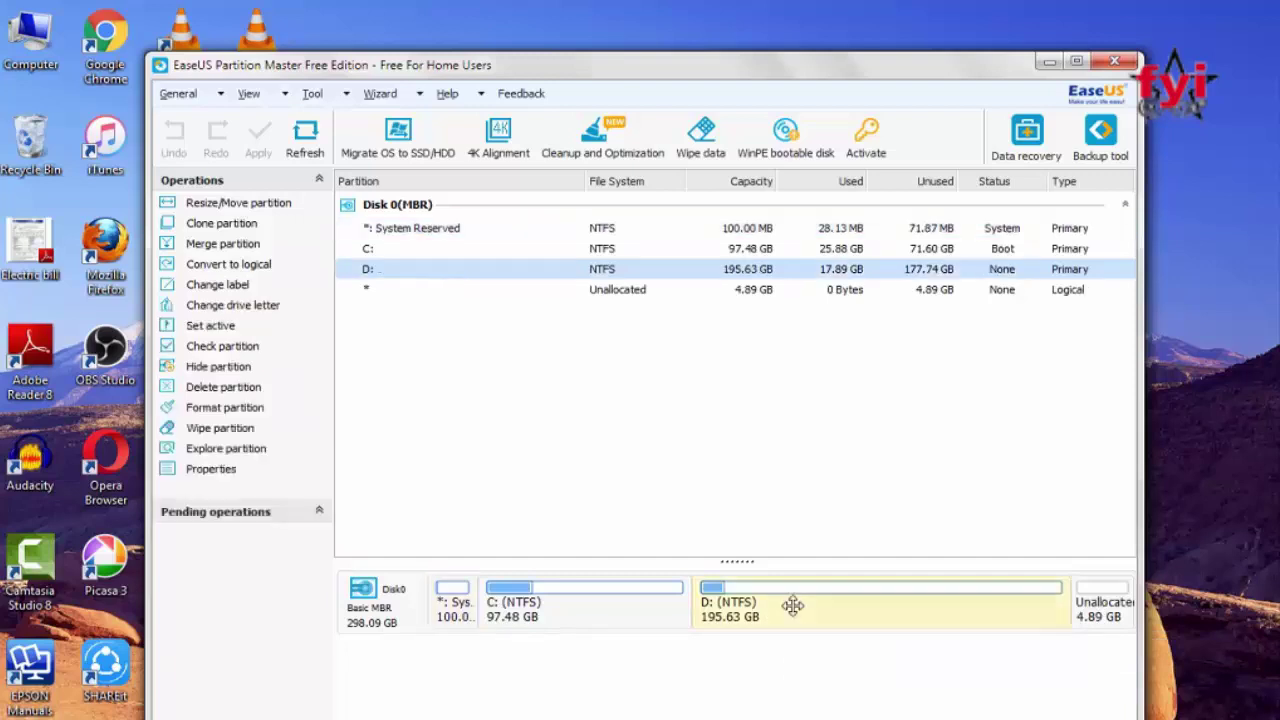
pyautogui.rightClick(796, 612)
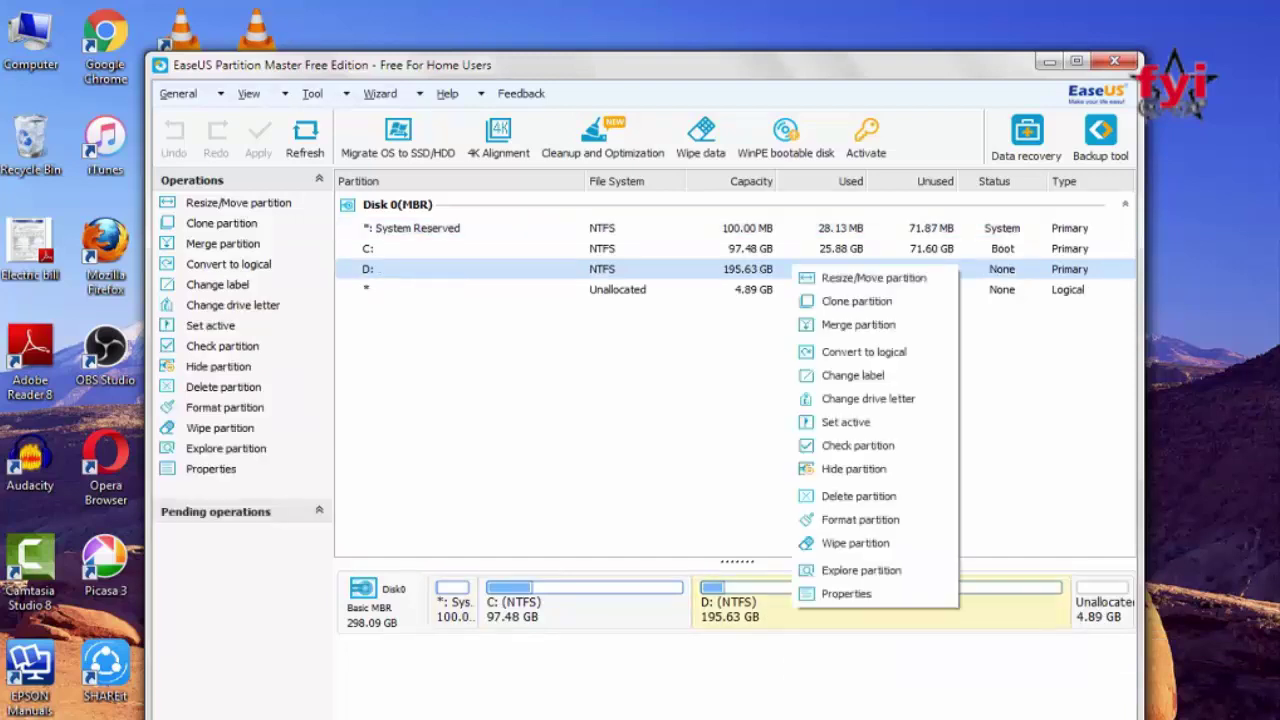
pyautogui.click(866, 280)
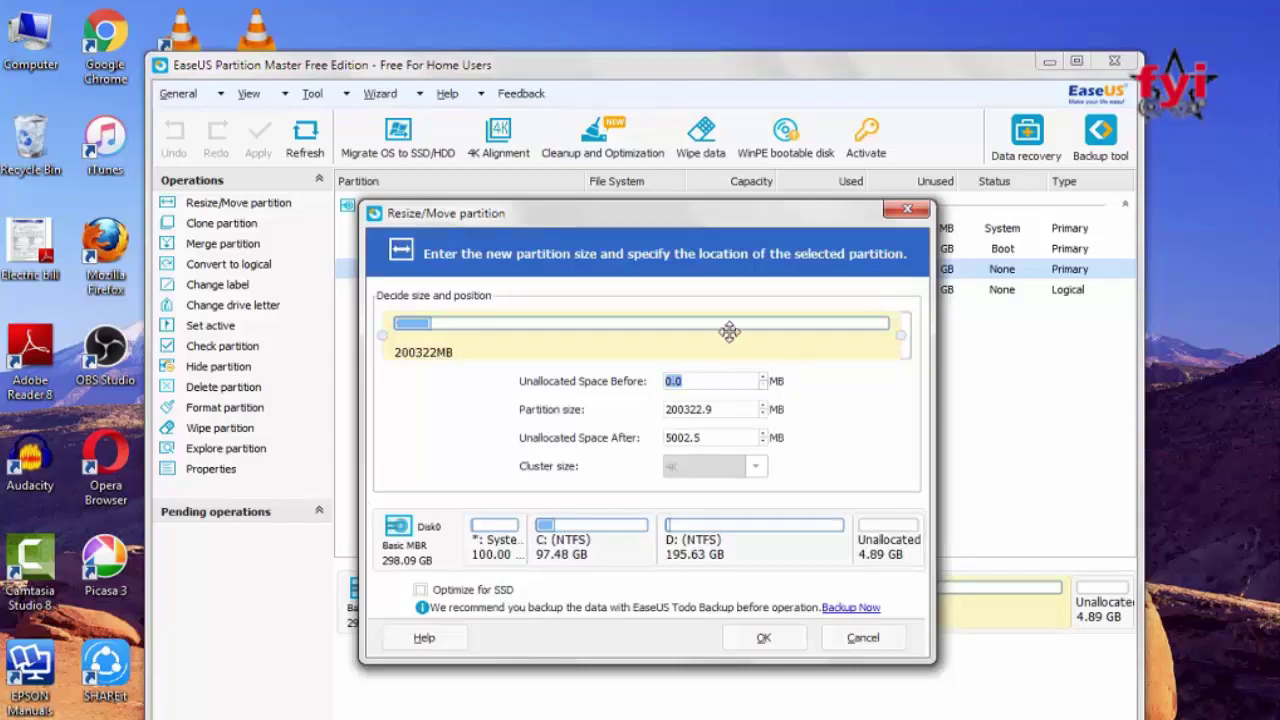
pyautogui.moveTo(729, 332); pyautogui.dragTo(771, 331)
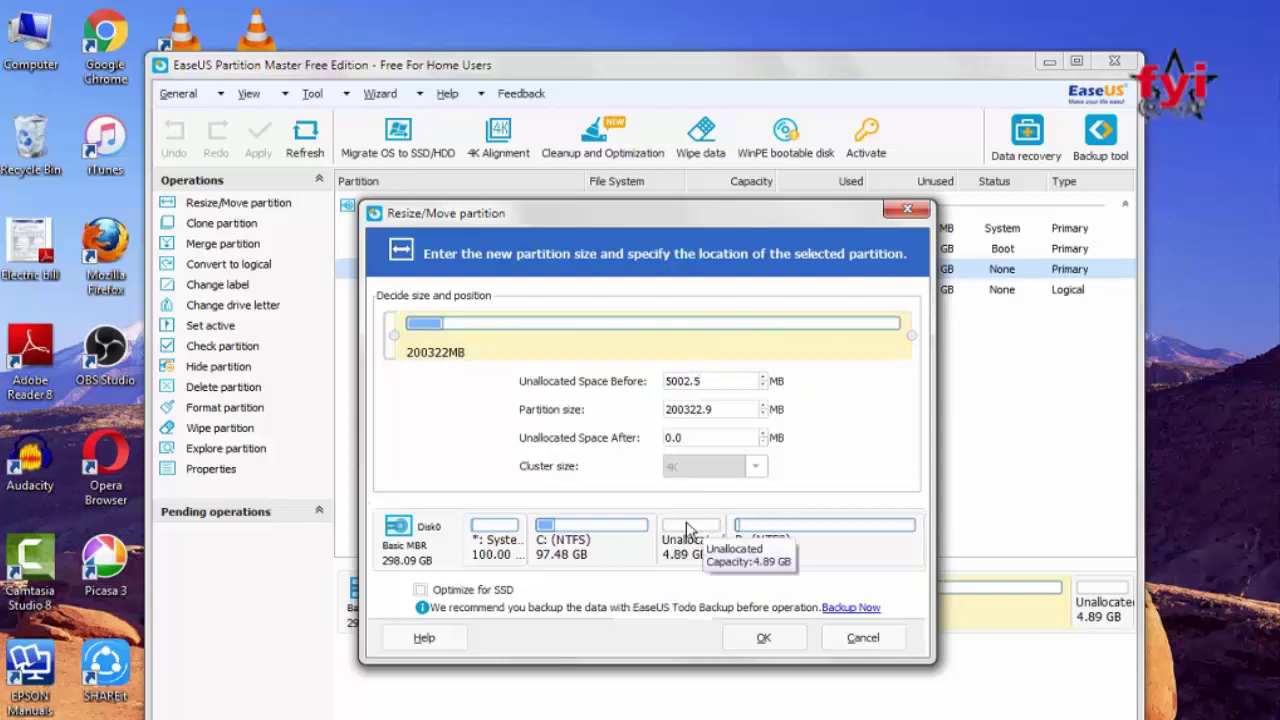
pyautogui.click(760, 640)
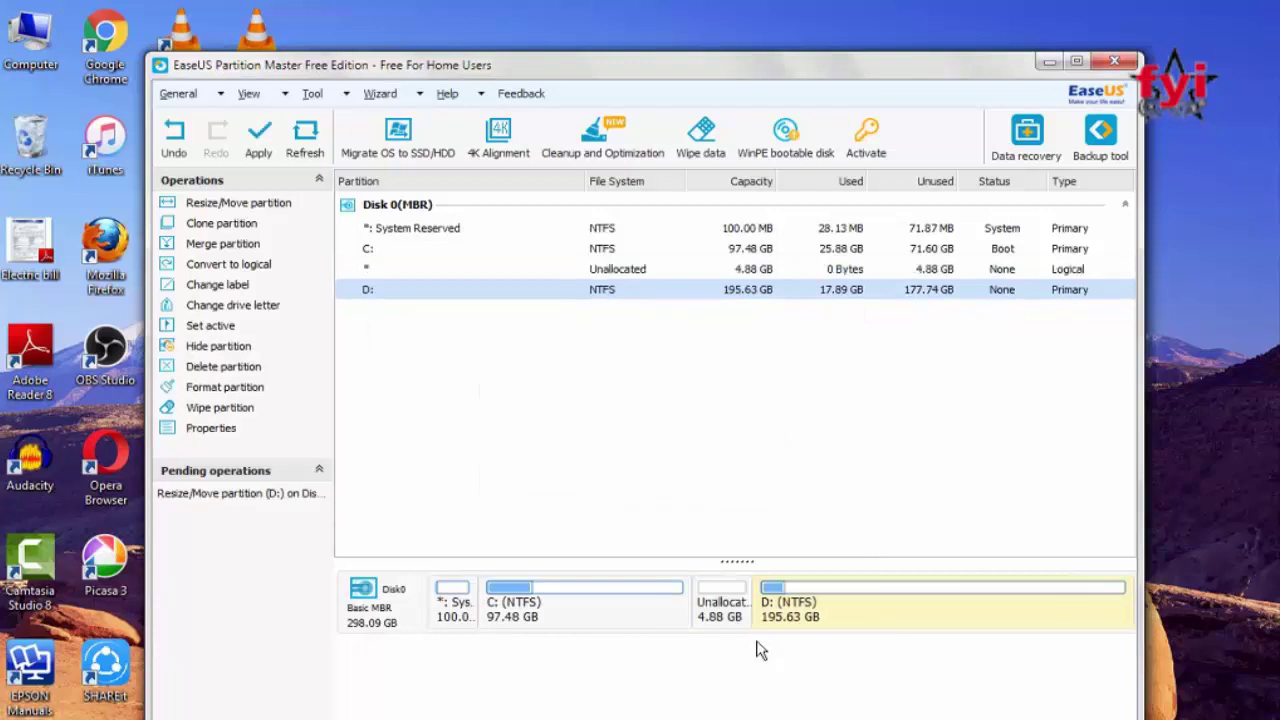
# Step: Extend partition C: over the adjacent unallocated space to 104815.7 MB, leaving 0 MB unallocated before and after it
pyautogui.click(609, 624)
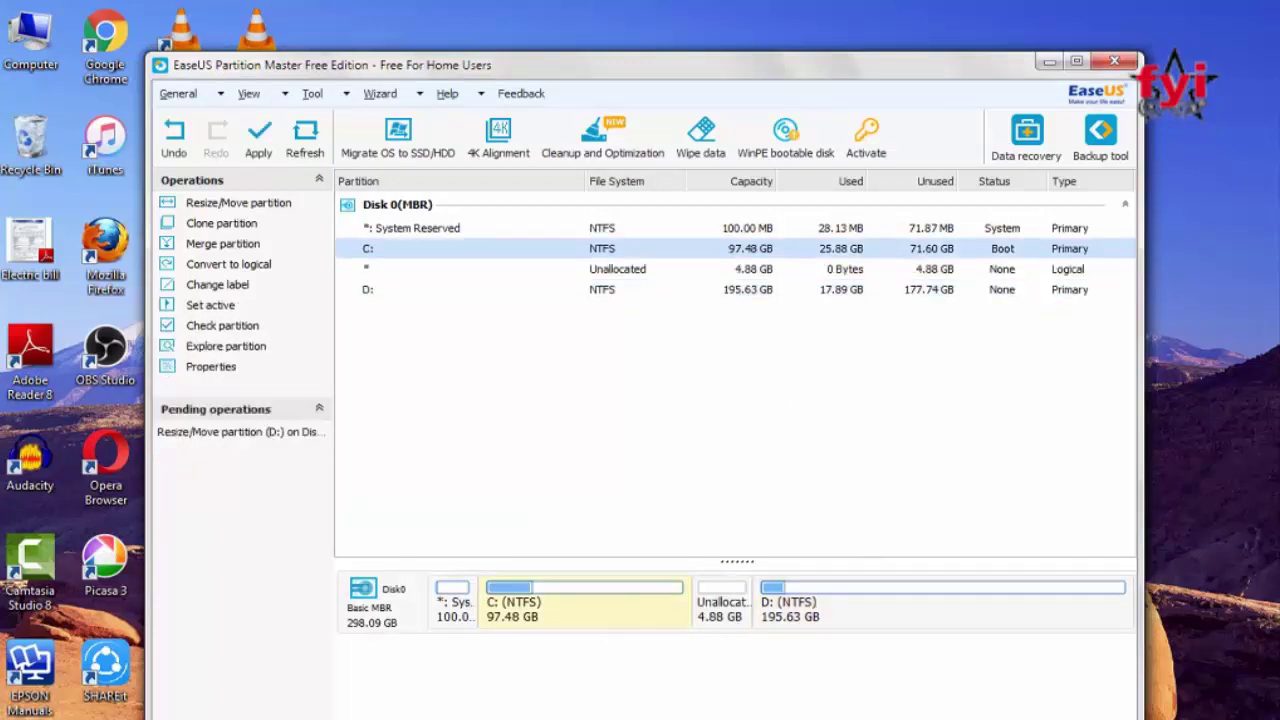
pyautogui.rightClick(608, 622)
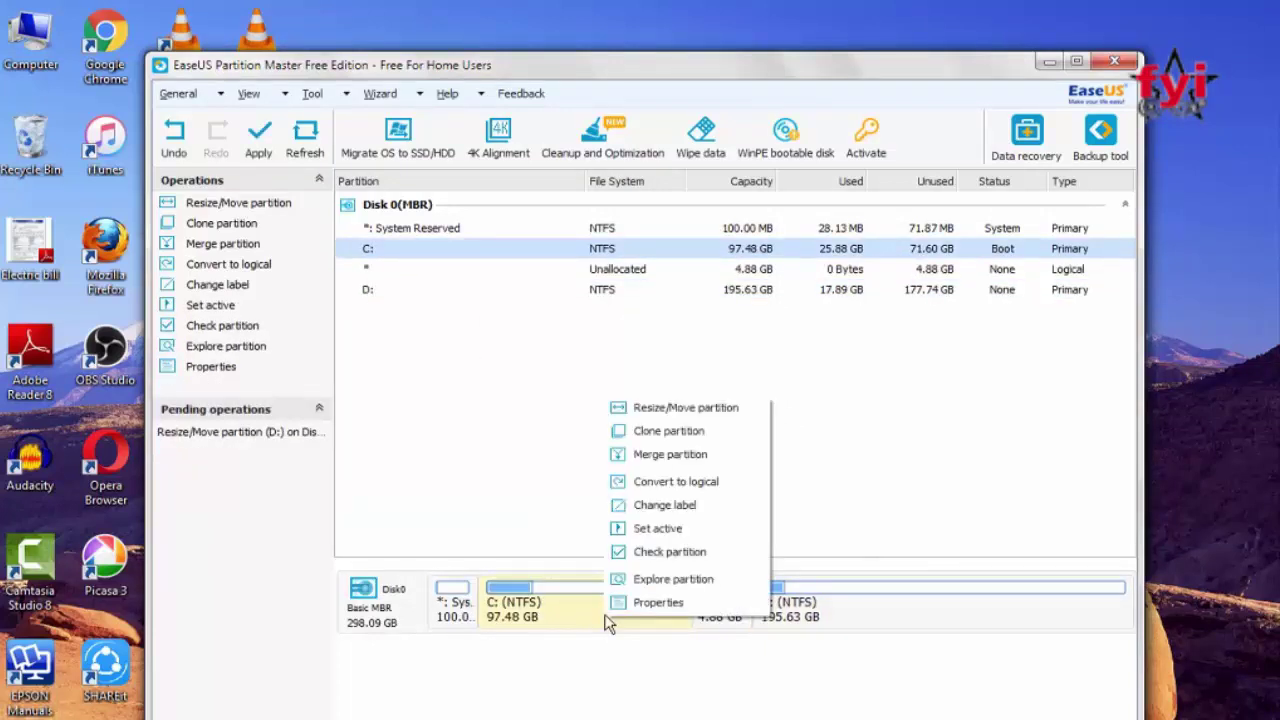
pyautogui.click(686, 408)
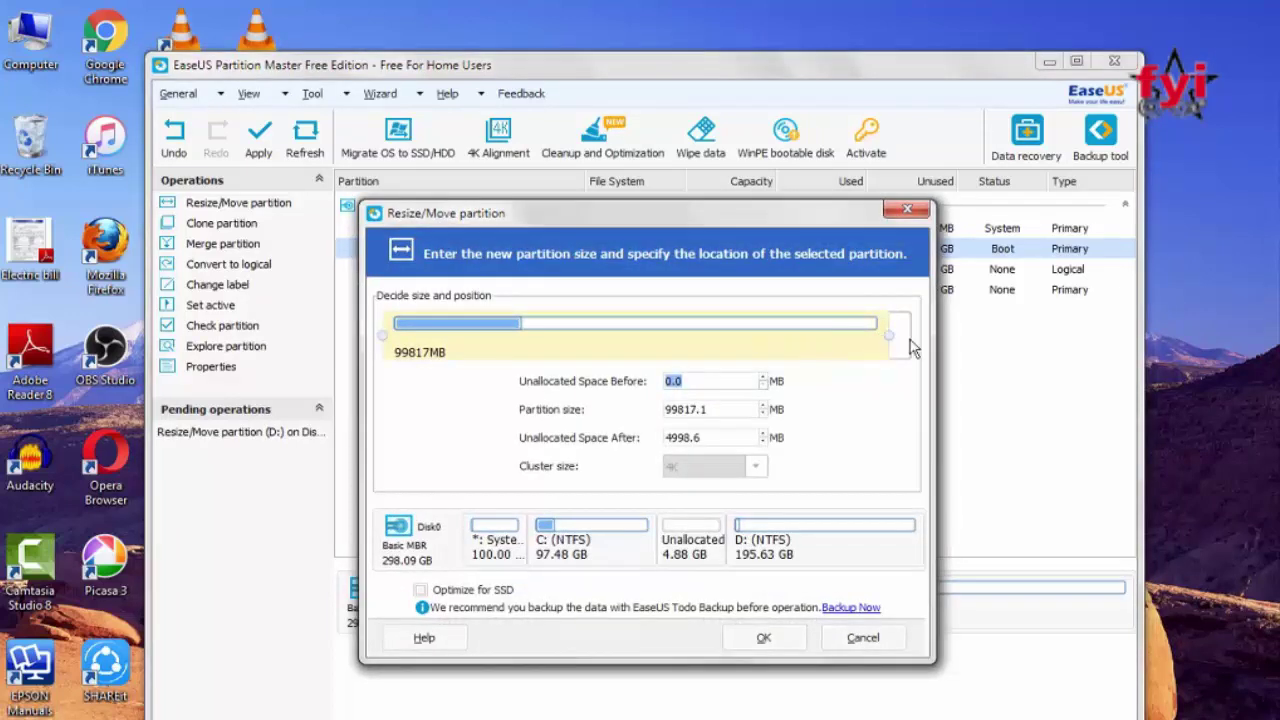
pyautogui.moveTo(877, 334); pyautogui.dragTo(903, 334)
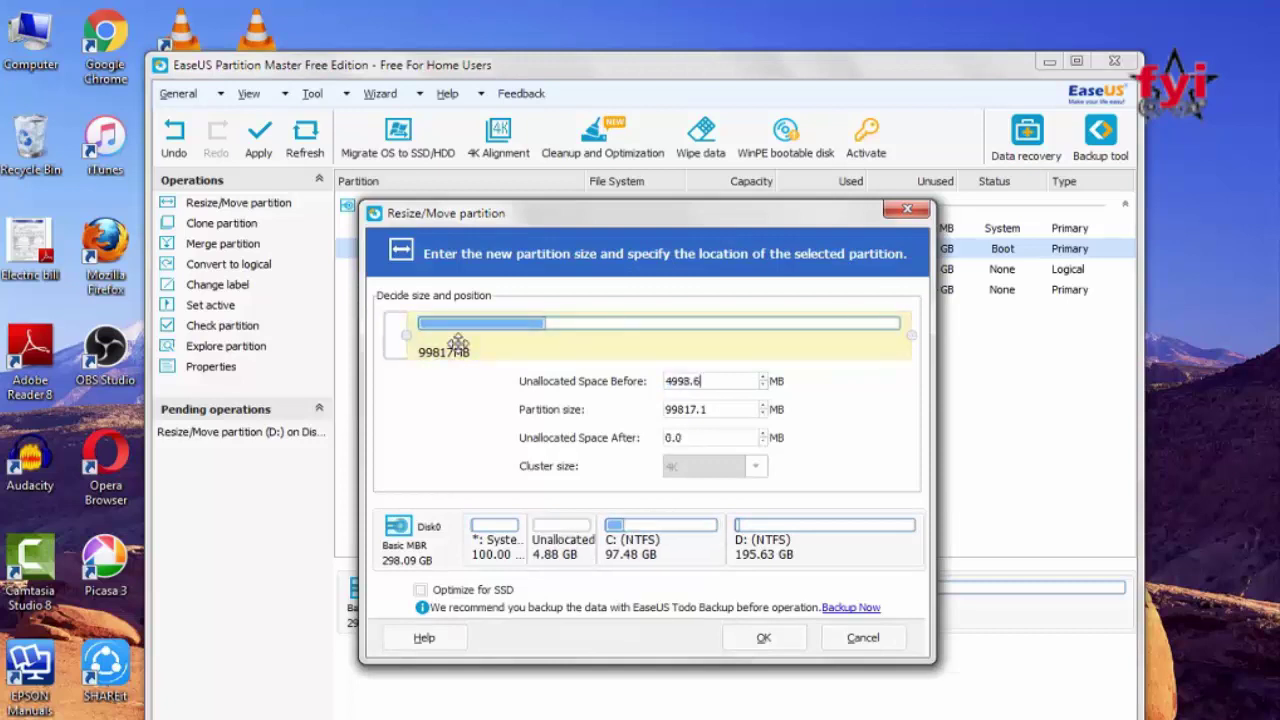
pyautogui.moveTo(406, 335); pyautogui.dragTo(384, 335)
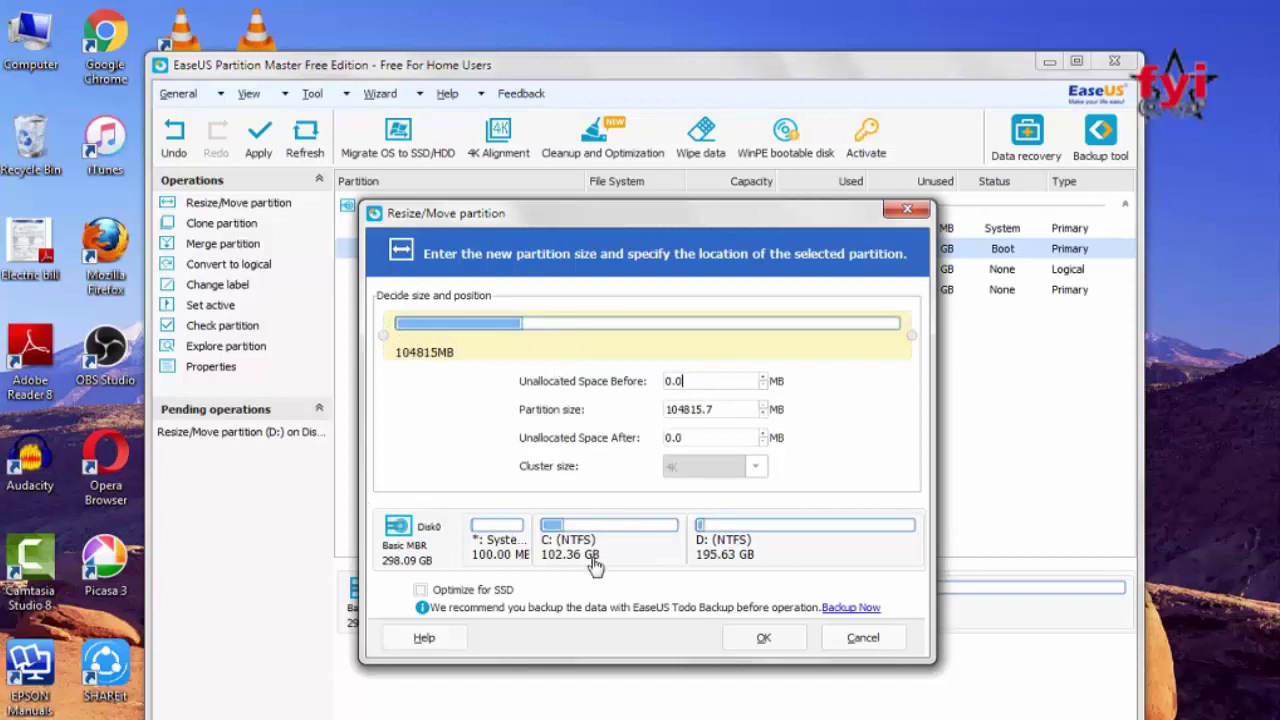
pyautogui.click(755, 638)
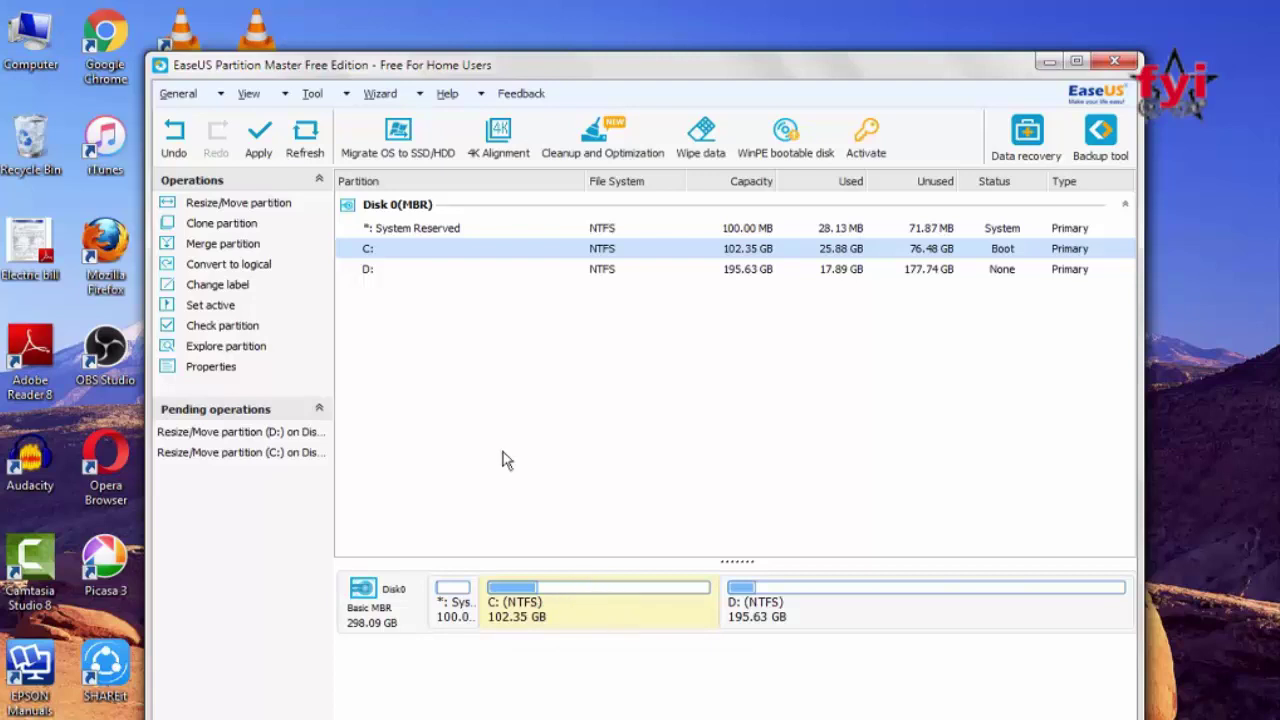
# Step: Apply the pending resize/move operations on D: and C: without shutting down the computer, and dismiss the finish dialog
pyautogui.click(258, 145)
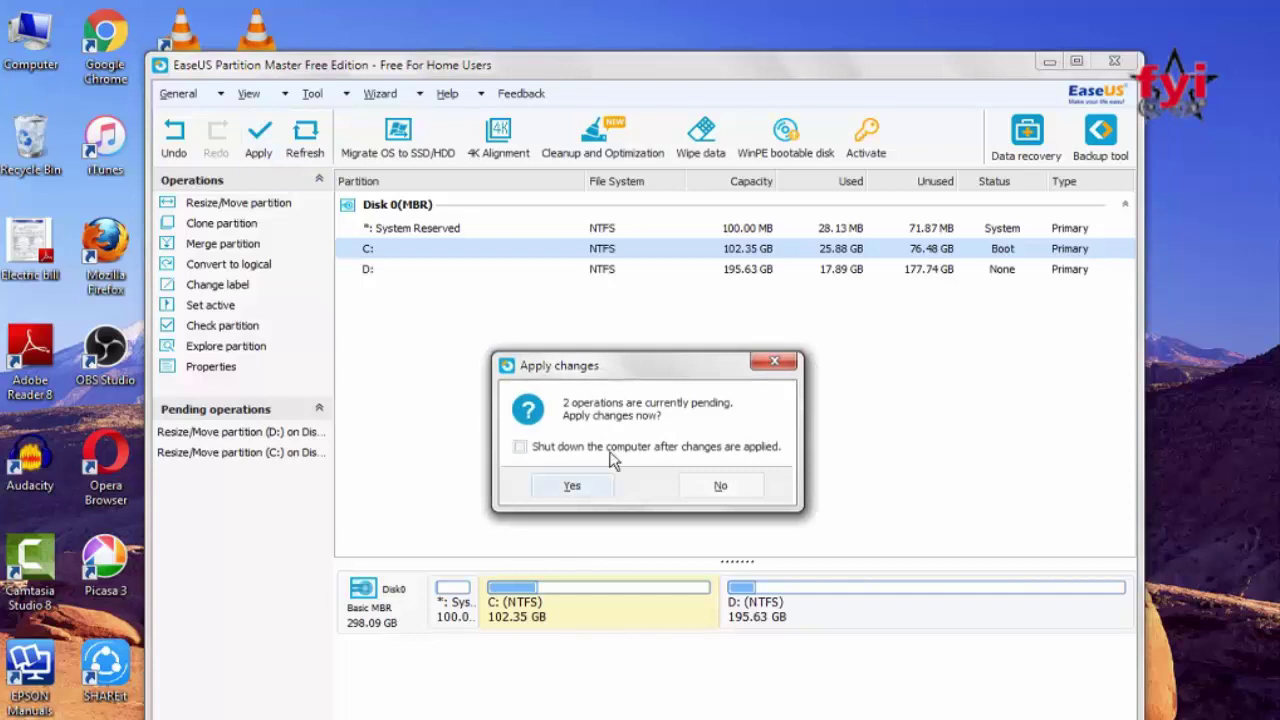
pyautogui.click(578, 489)
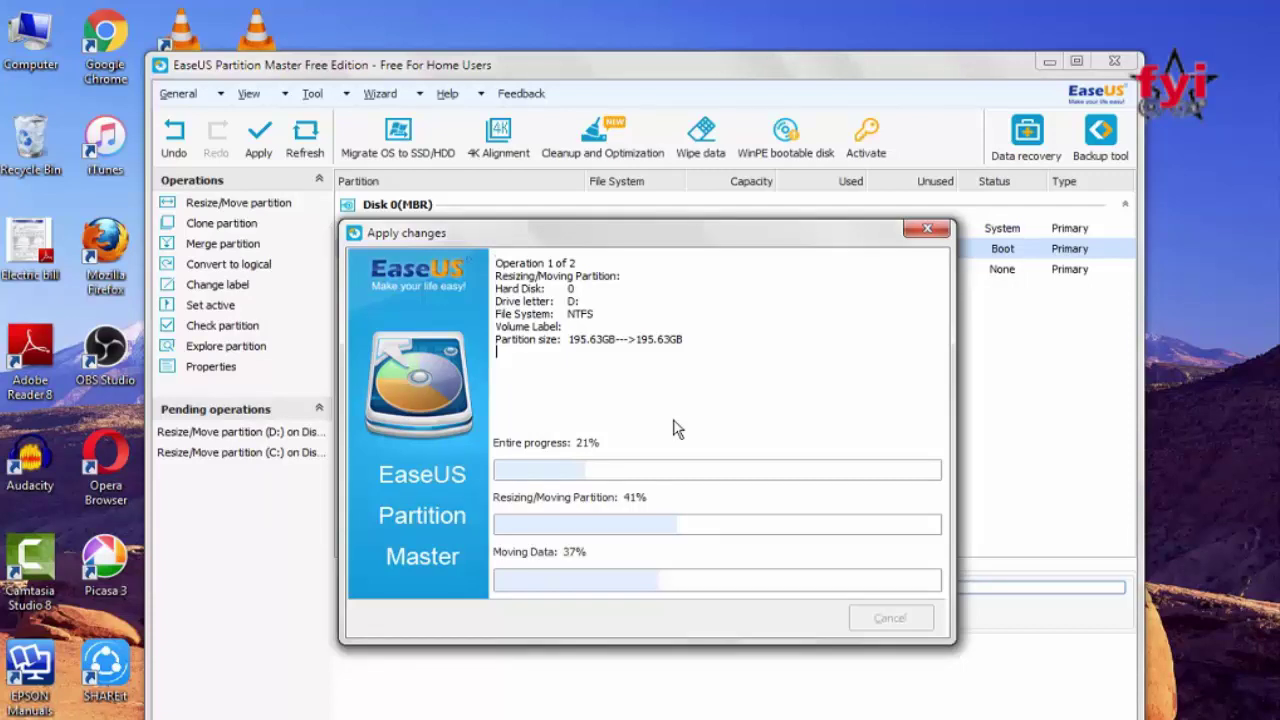
pyautogui.rightClick(1190, 281)
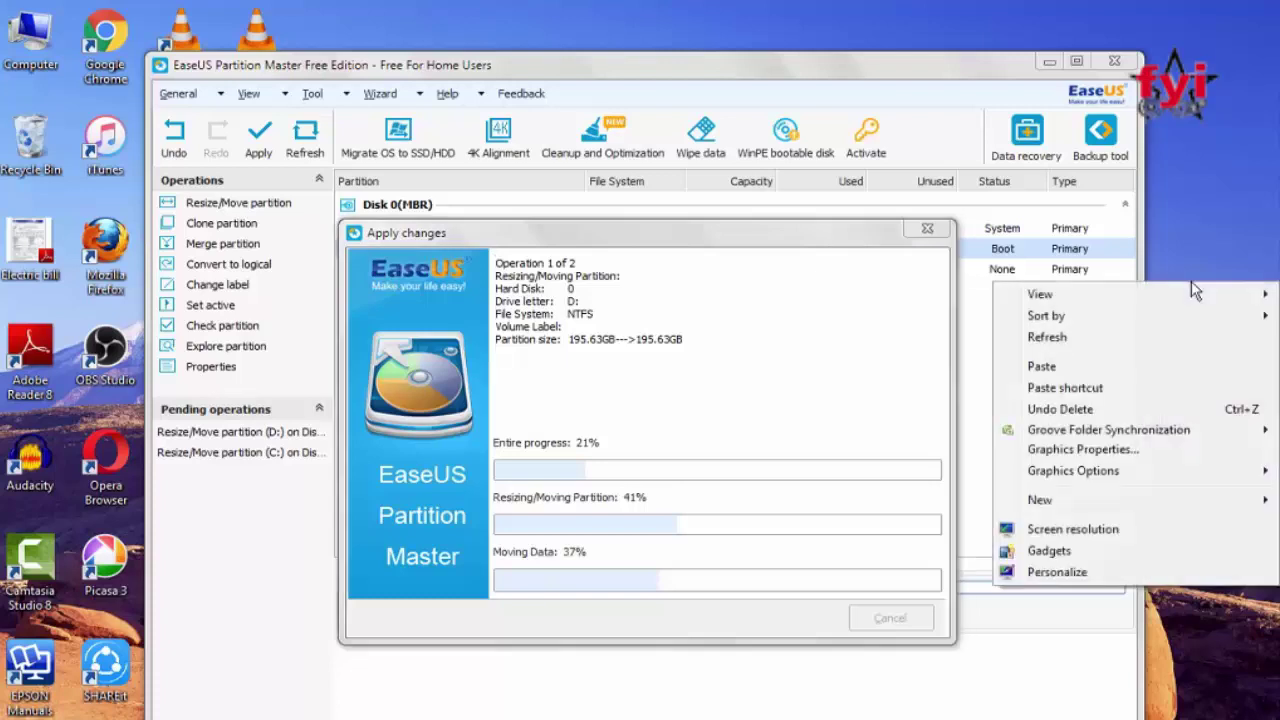
pyautogui.click(1147, 340)
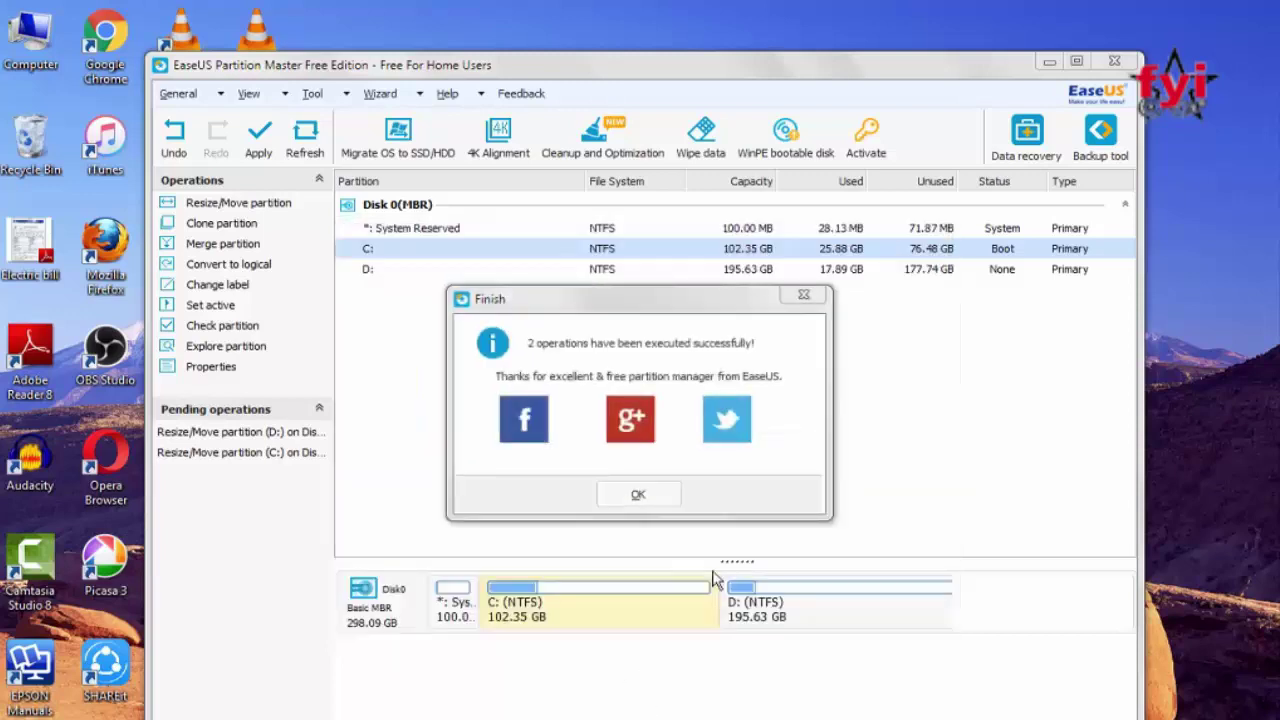
pyautogui.click(657, 507)
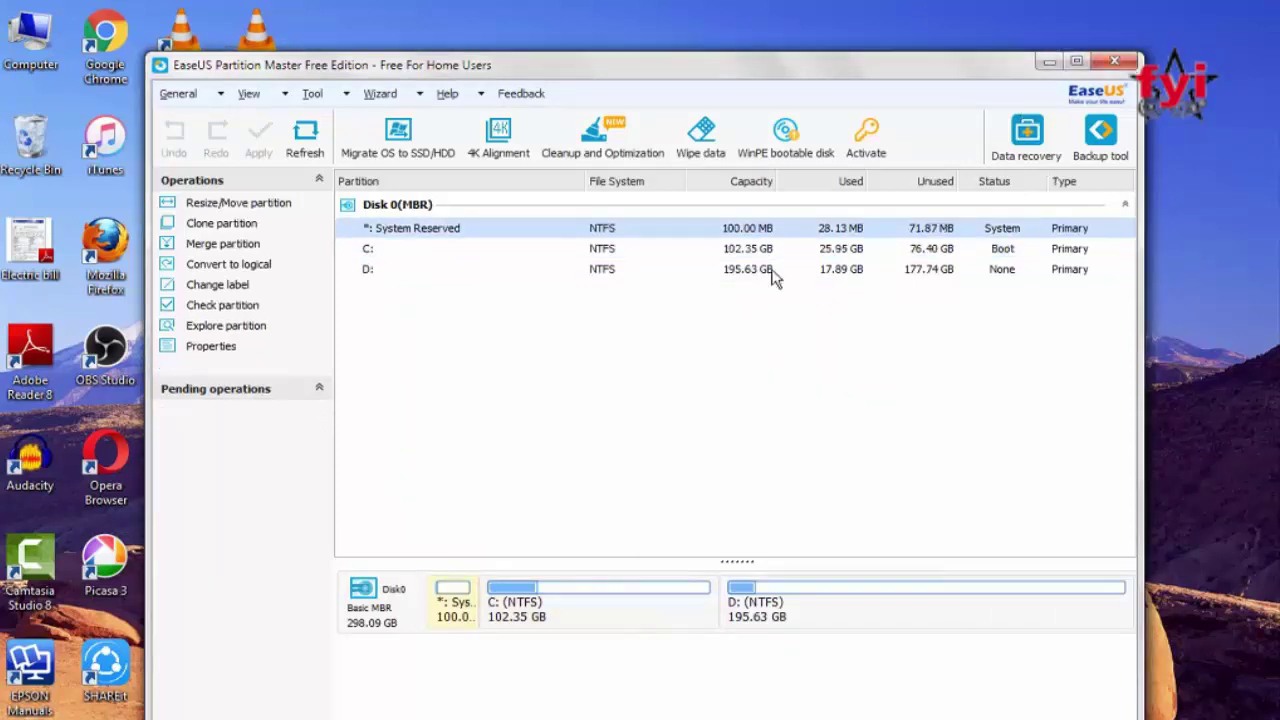
# Step: Close EaseUS Partition Master and open Computer from the desktop to check the sizes of drives C: and D:
pyautogui.click(1104, 66)
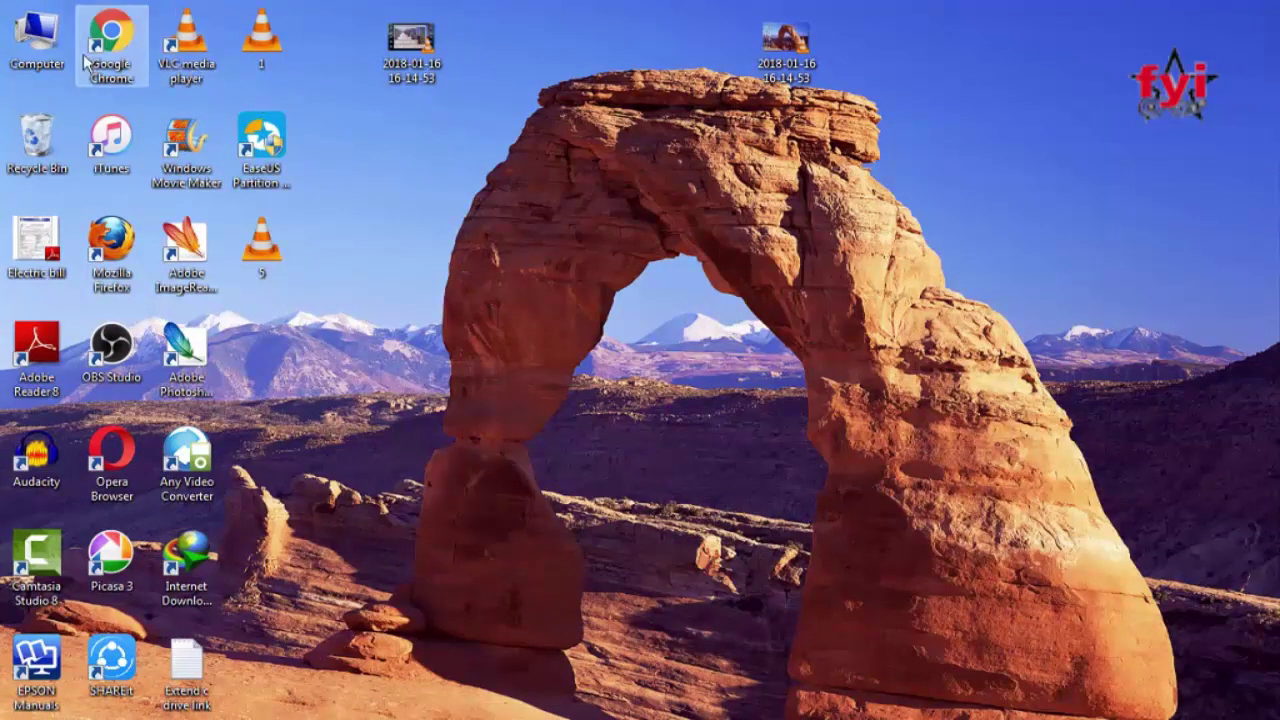
pyautogui.doubleClick(40, 40)
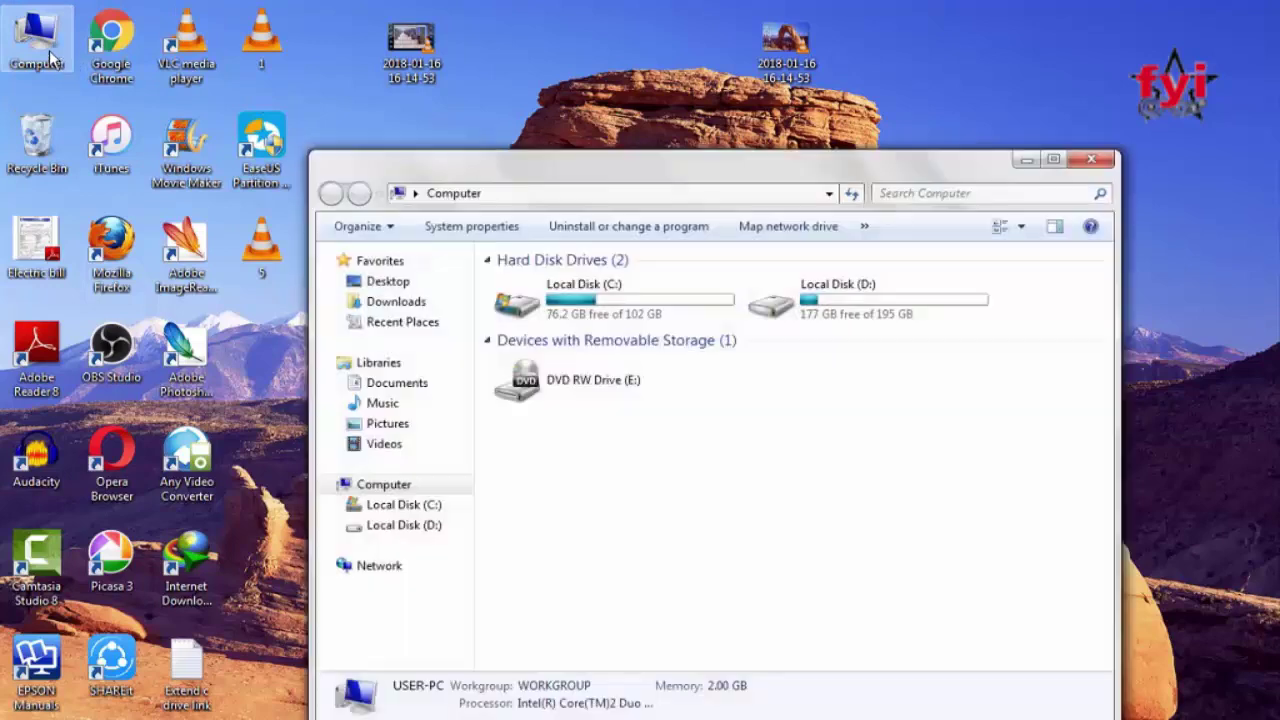